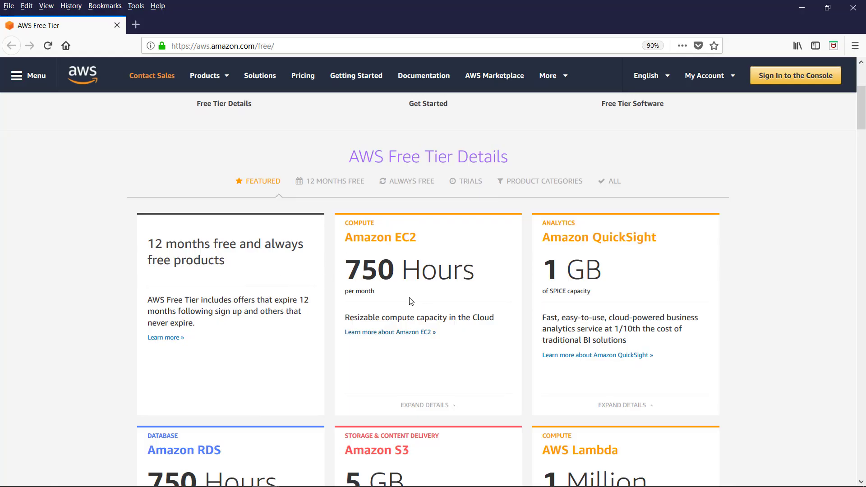
# Expand the Amazon EC2 and Amazon S3 free-tier details (5 GB storage, 20,000 Gets, 2,000 Puts).
pyautogui.click(392, 253)
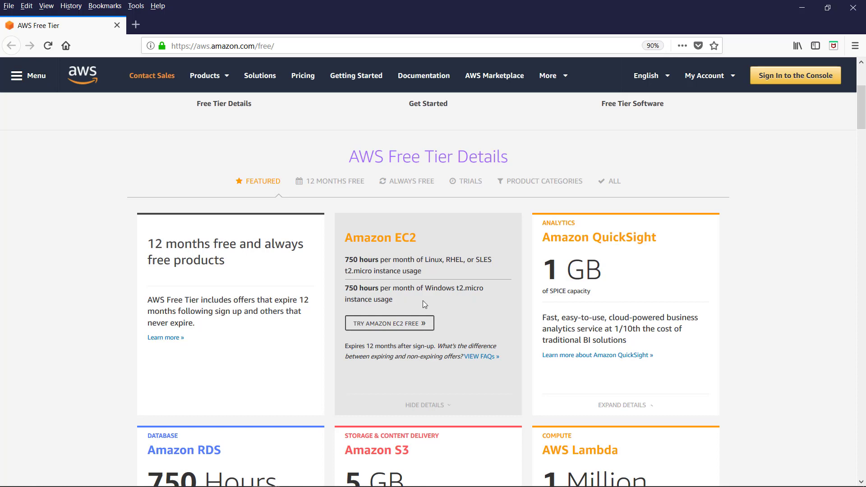
pyautogui.scroll(-5, 441, 264)
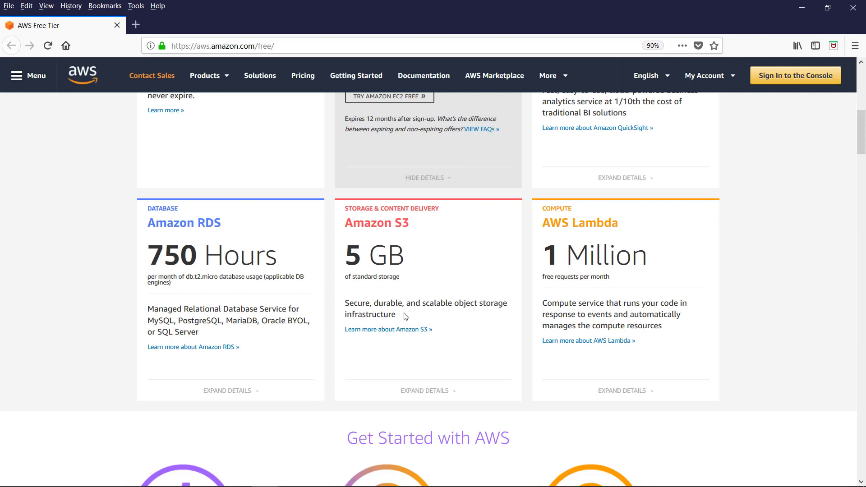
pyautogui.click(425, 391)
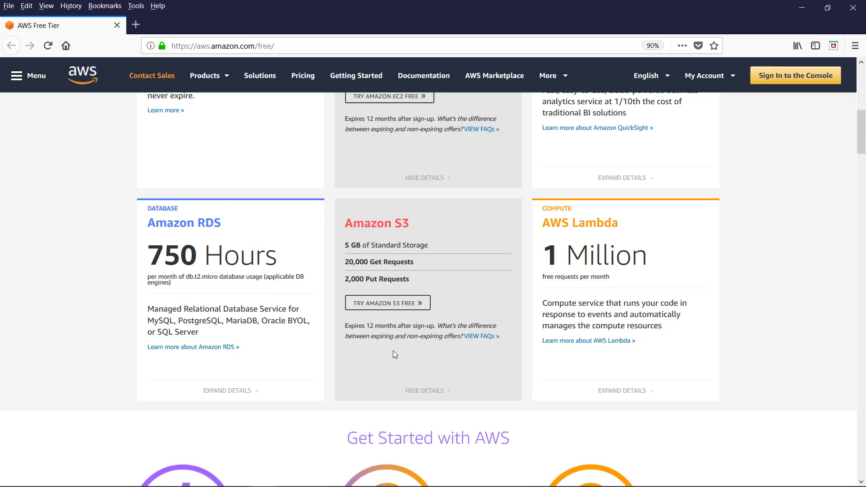
# Scroll further down the AWS Free Tier page.
pyautogui.scroll(-10, 321, 200)
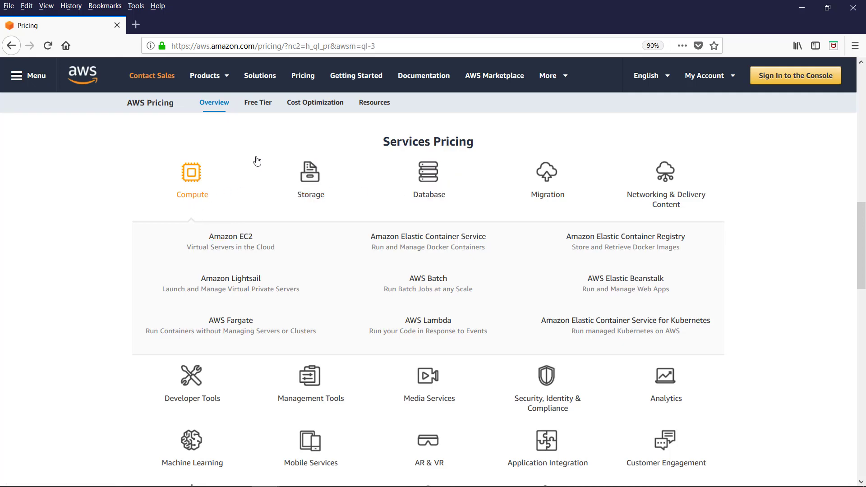
# Open the Amazon EC2 pricing page from the Compute services list.
pyautogui.click(233, 242)
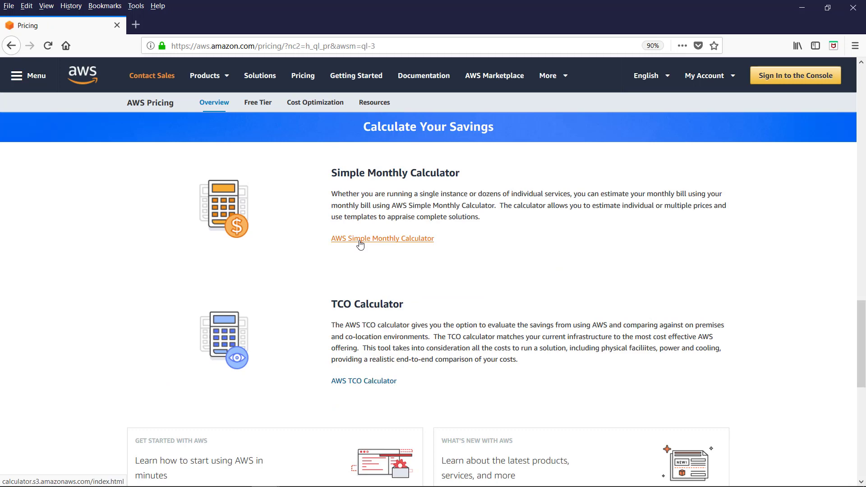
# Launch the AWS Simple Monthly Calculator from Calculate Your Savings.
pyautogui.click(360, 240)
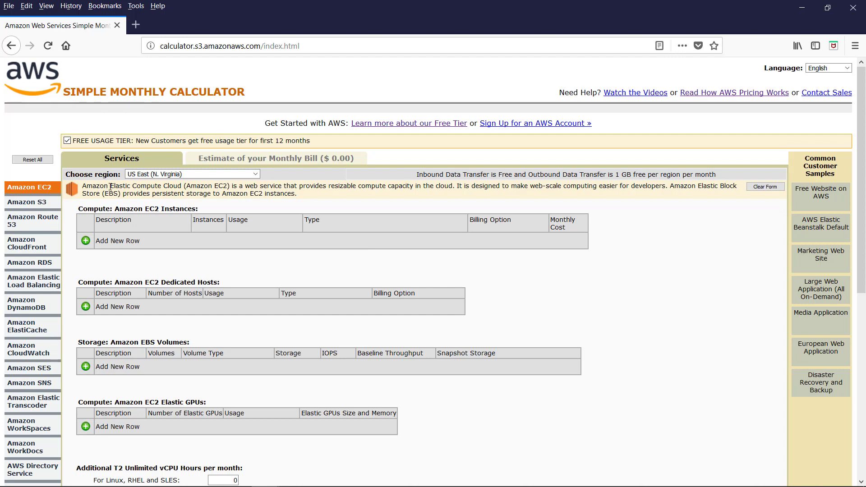
# Keep region US East (N. Virginia) and add EC2 instance 'server1' at 100% Utilized/Month.
pyautogui.click(255, 175)
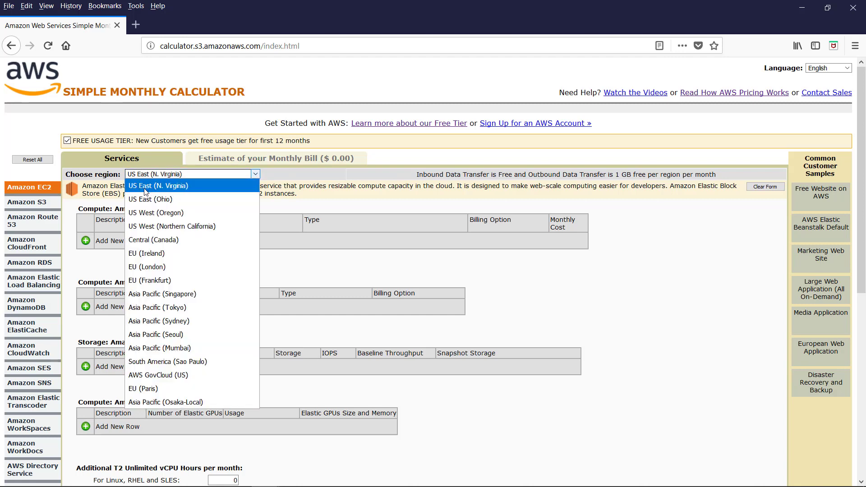
pyautogui.click(293, 183)
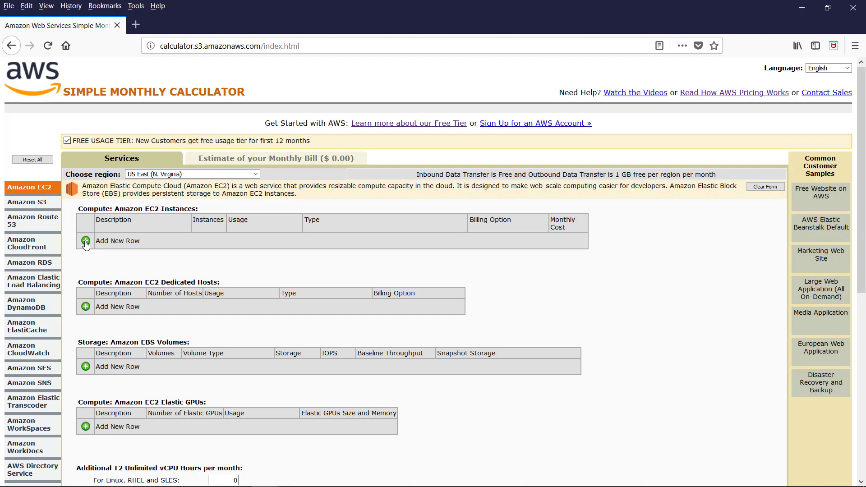
pyautogui.click(86, 240)
pyautogui.click(133, 238)
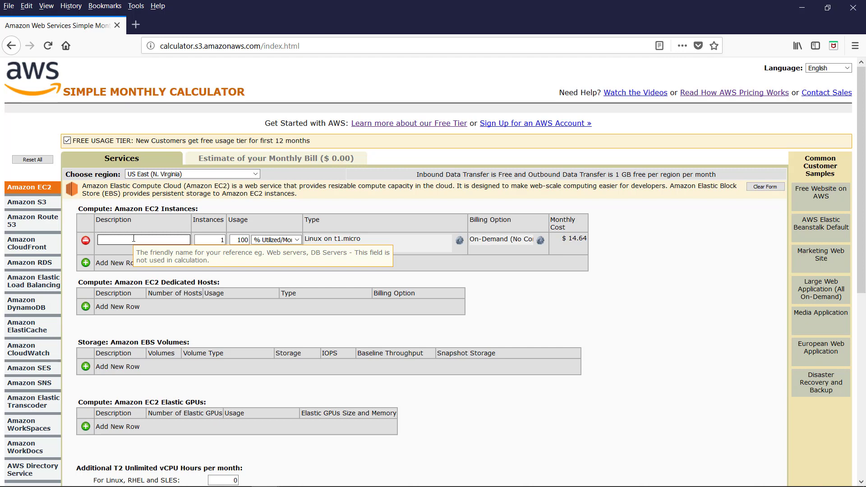
pyautogui.write('server1')
pyautogui.press('Tab')
pyautogui.click(243, 238)
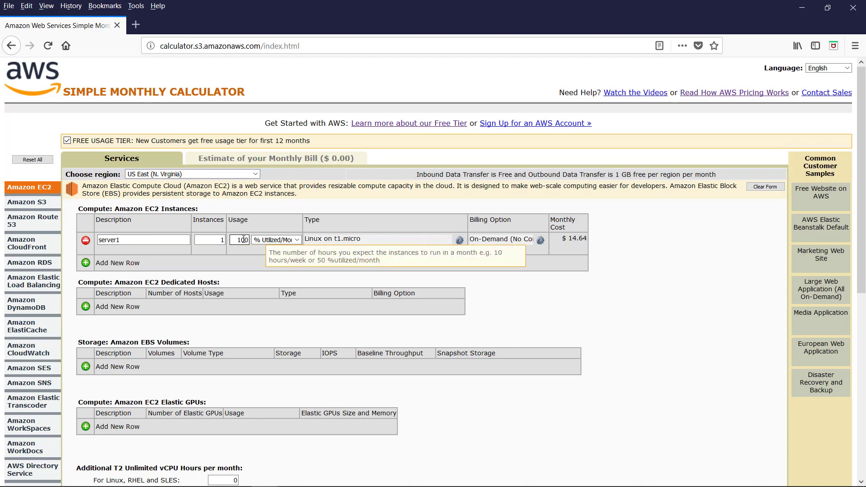
pyautogui.click(296, 239)
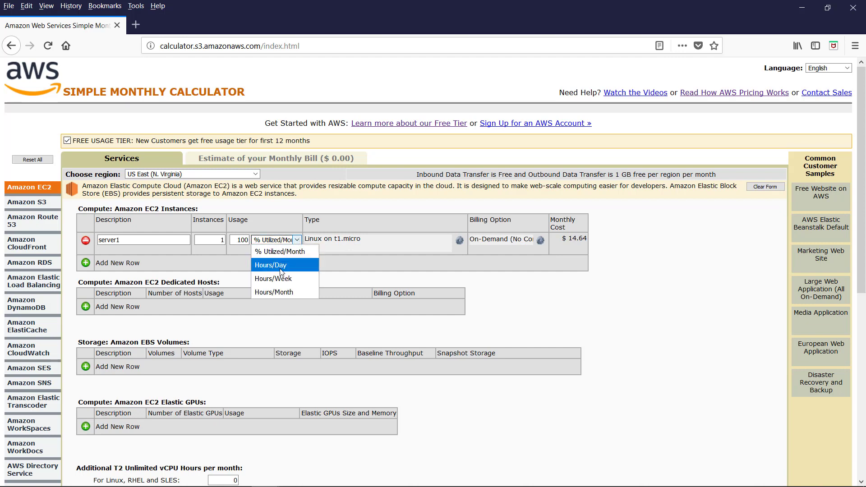
pyautogui.click(307, 251)
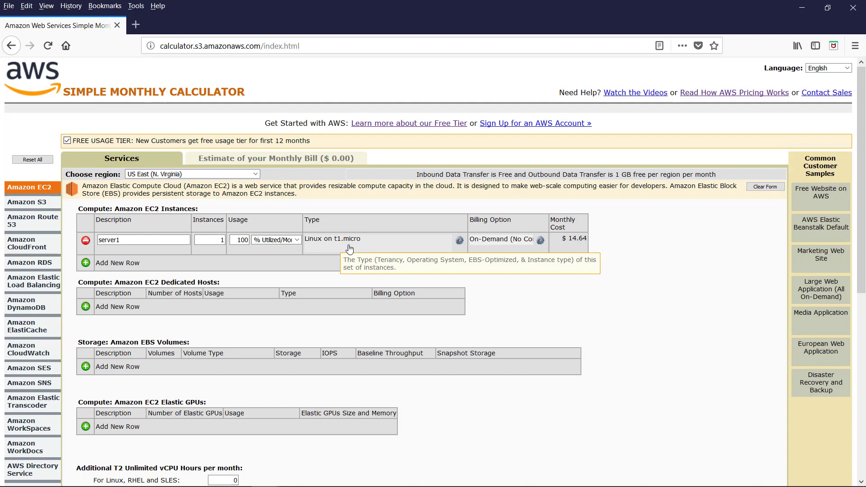
# Browse the instance type list for server1, keeping Linux on t1.micro.
pyautogui.click(349, 245)
pyautogui.scroll(-5, 350, 244)
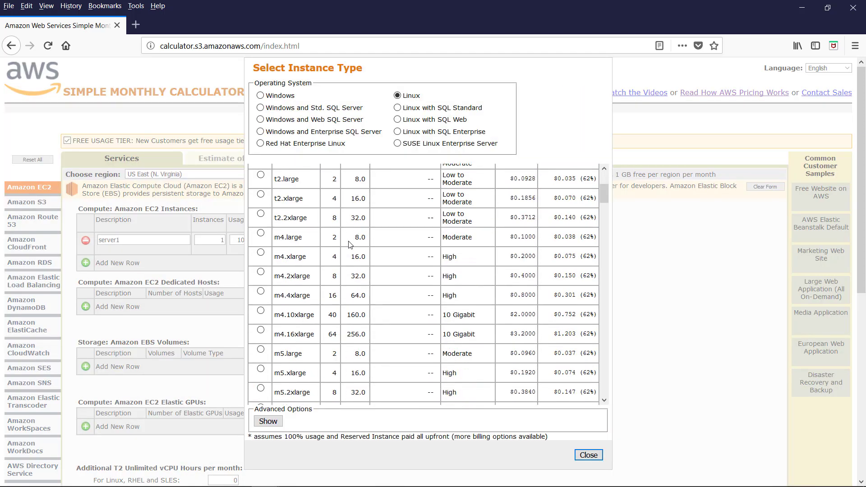
pyautogui.scroll(-5, 350, 245)
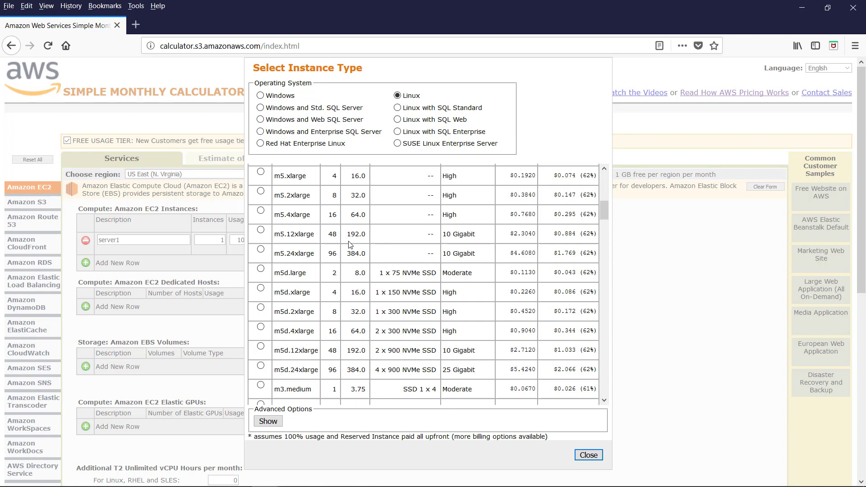
pyautogui.scroll(-2, 398, 285)
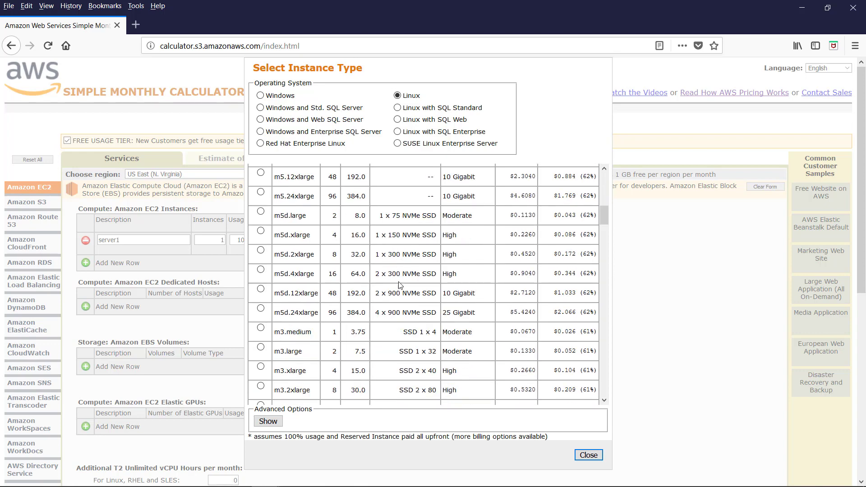
pyautogui.scroll(12, 399, 285)
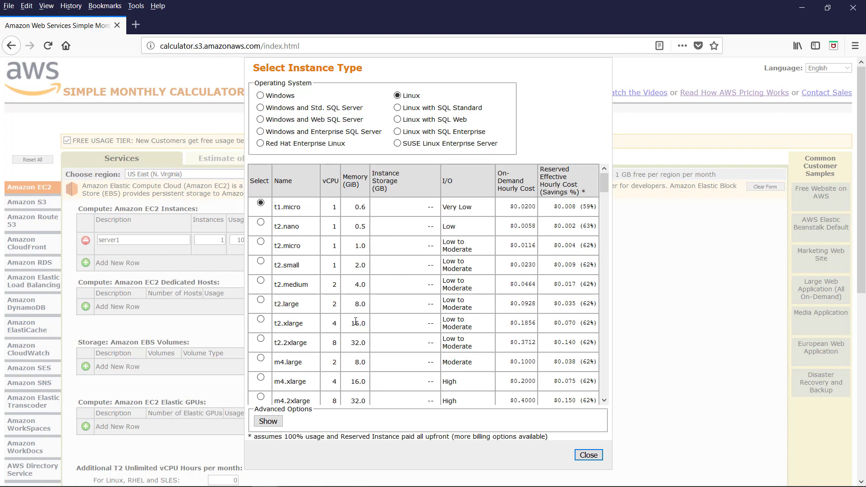
pyautogui.scroll(-5, 360, 339)
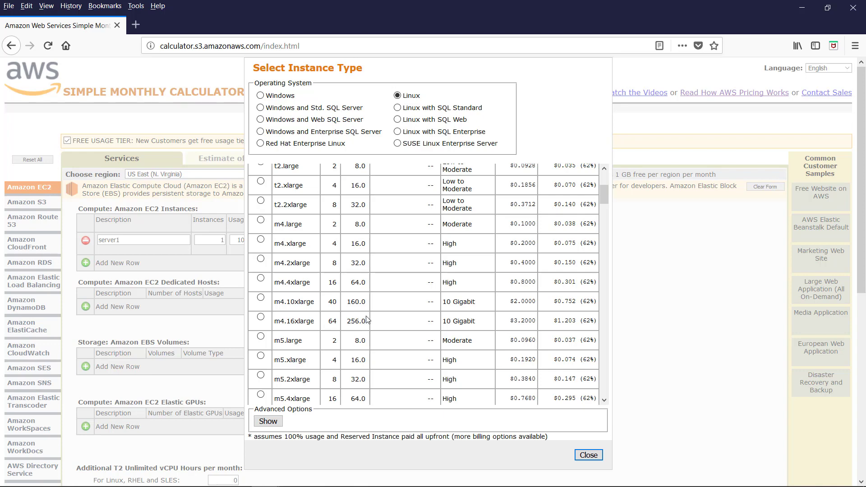
pyautogui.scroll(1, 366, 319)
pyautogui.scroll(3, 367, 319)
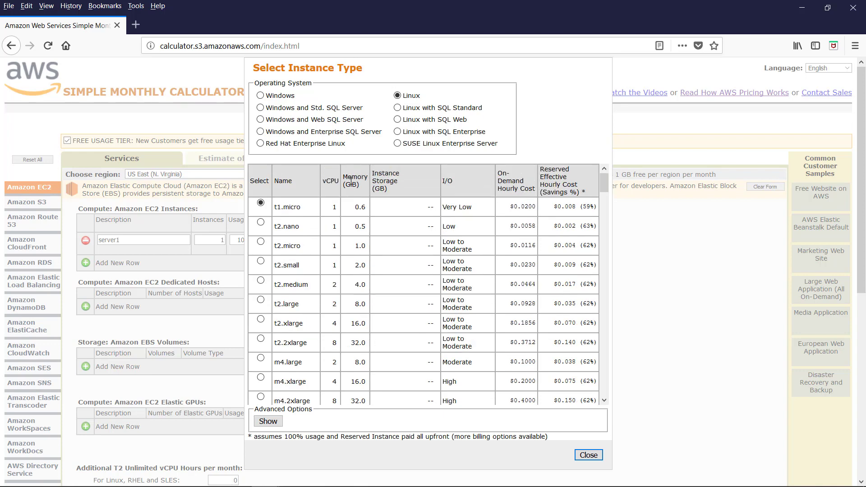
pyautogui.scroll(-10, 373, 379)
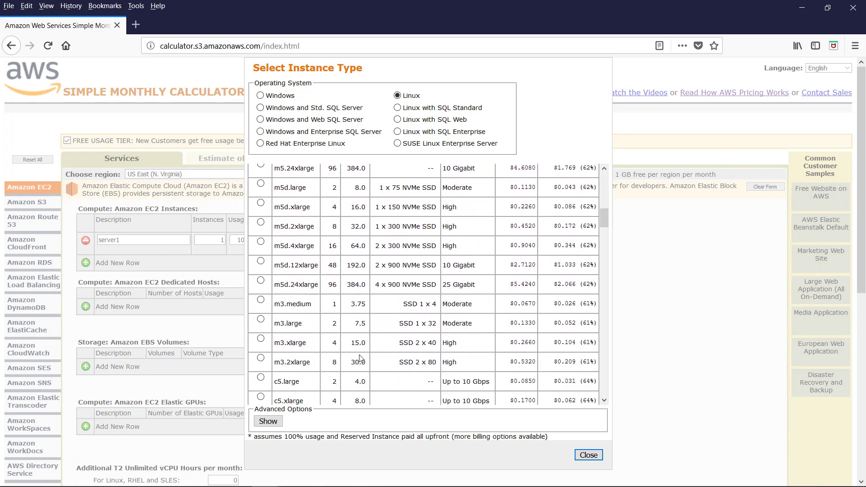
pyautogui.scroll(10, 346, 307)
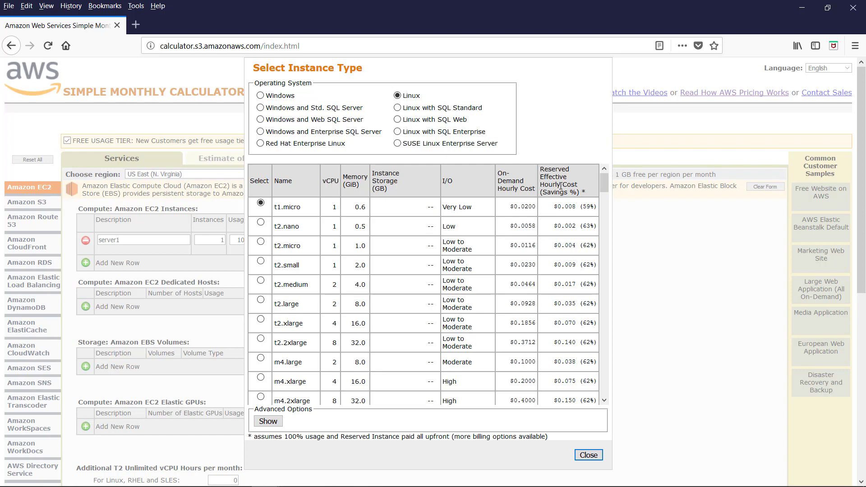
pyautogui.scroll(-10, 341, 279)
pyautogui.scroll(10, 341, 280)
# Confirm t1.micro and review its billing options, keeping On-Demand at $14.64 monthly.
pyautogui.click(389, 241)
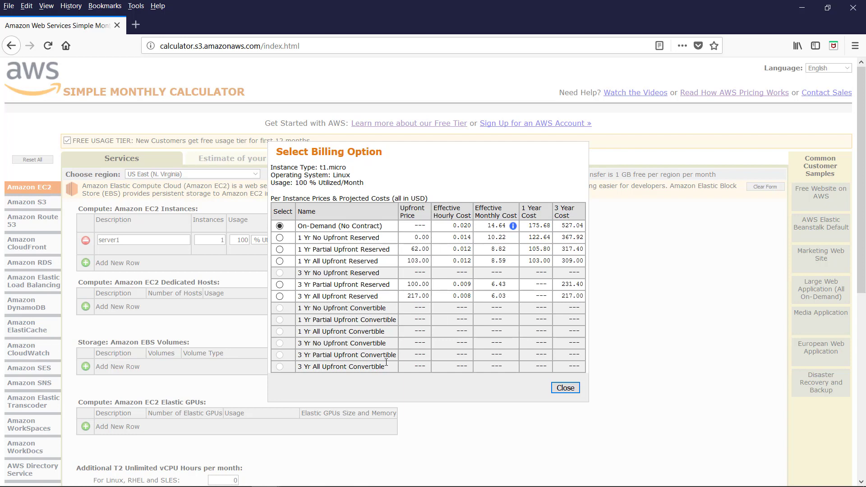
# Keep On-Demand billing, add a second instance 'server2', plus Dedicated Hosts and EBS volume rows.
pyautogui.click(565, 388)
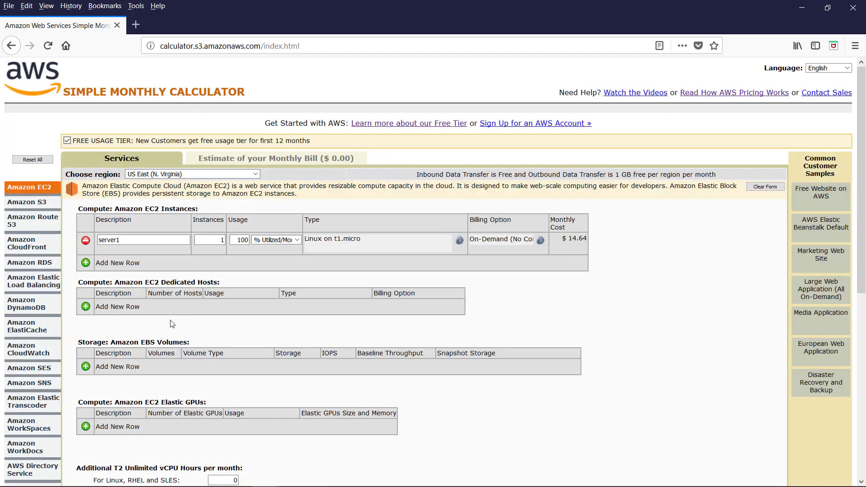
pyautogui.click(86, 263)
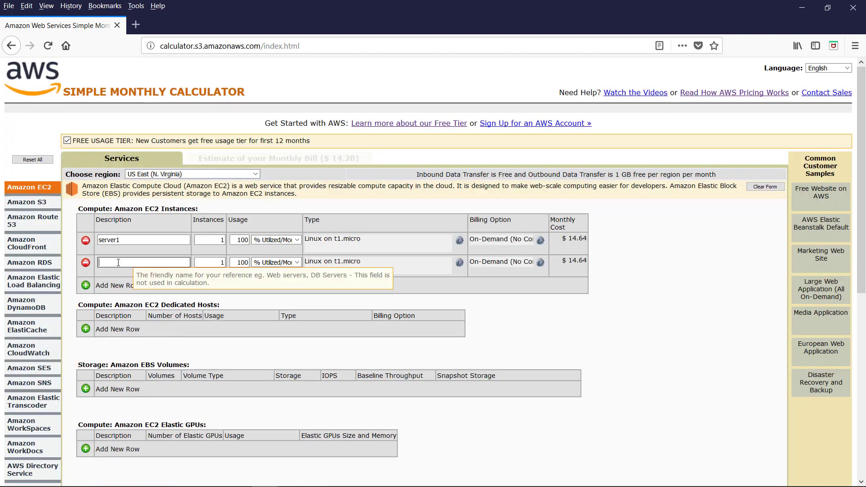
pyautogui.write('serve')
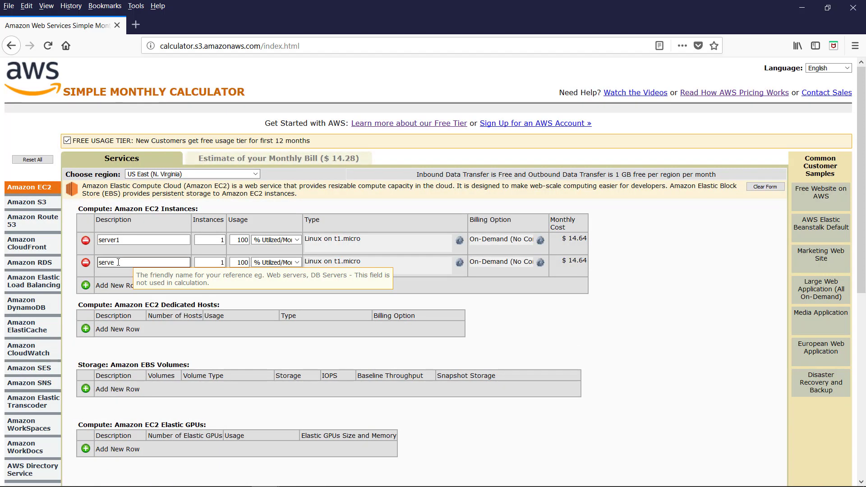
pyautogui.write('r2')
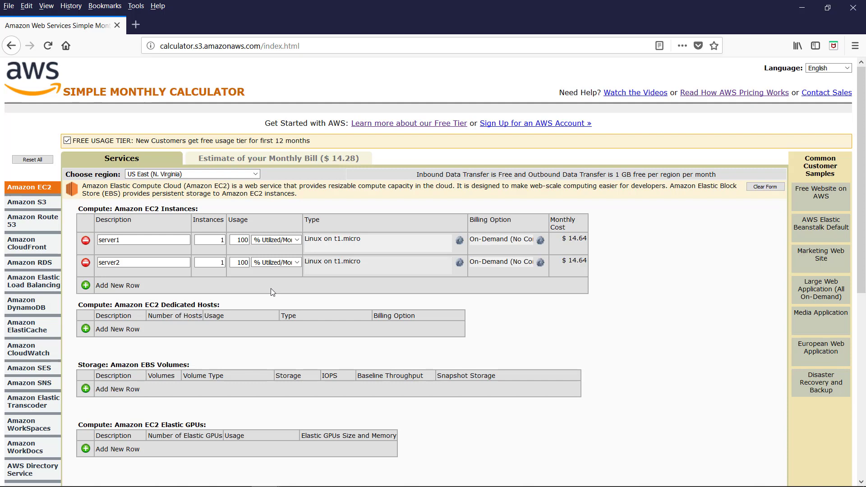
pyautogui.click(86, 329)
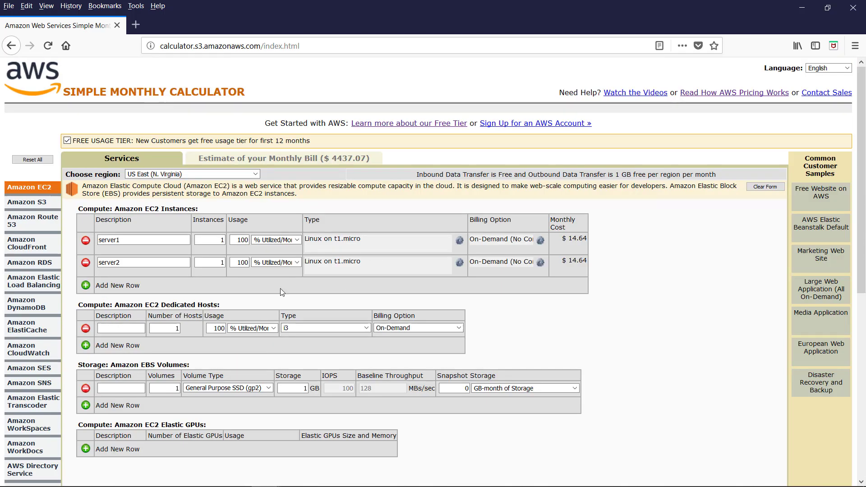
# Review the monthly bill breakdown and mark the $4437.07 total.
pyautogui.click(260, 161)
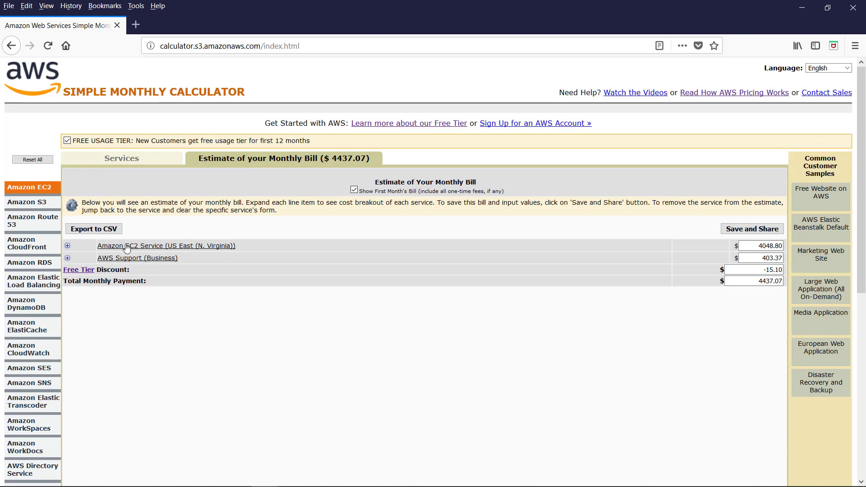
pyautogui.click(73, 246)
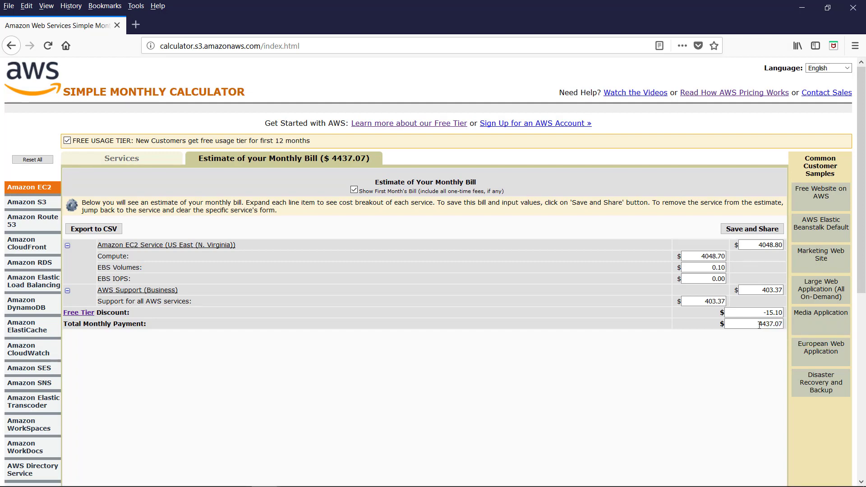
pyautogui.moveTo(760, 325); pyautogui.dragTo(782, 324)
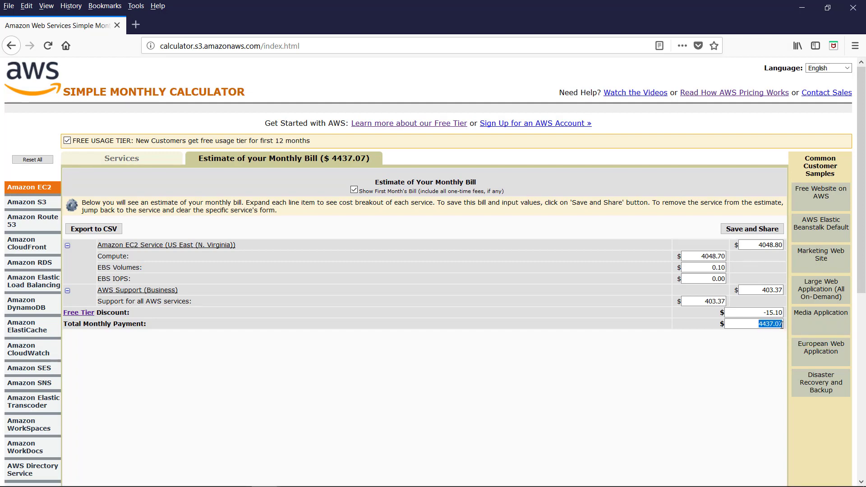
# Remove the Dedicated Hosts and EBS volume rows, dropping the estimate to $14.28.
pyautogui.click(111, 161)
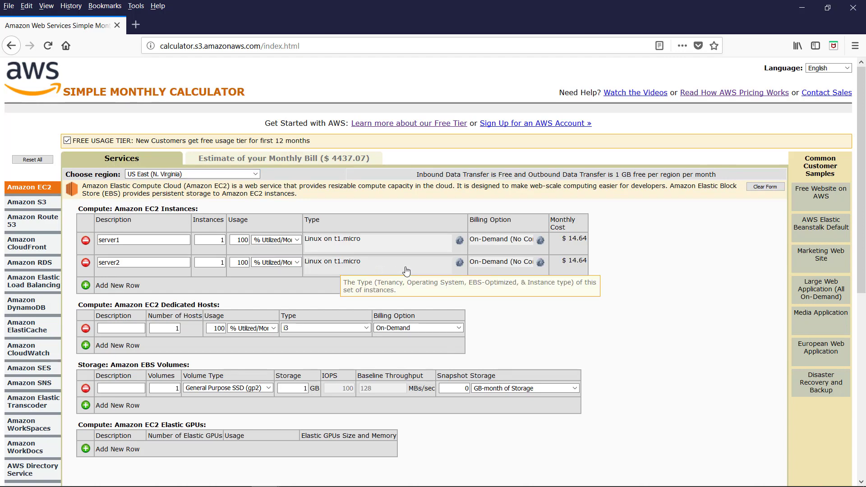
pyautogui.click(86, 329)
pyautogui.click(85, 390)
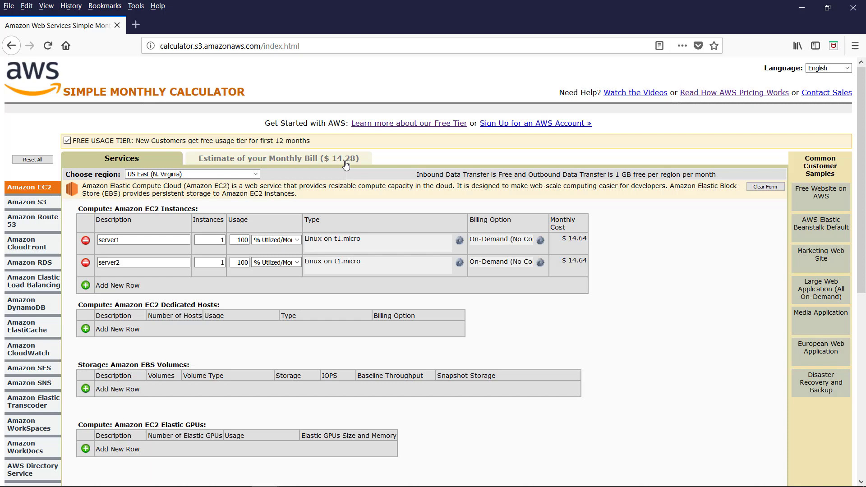
# Remove server2 and select the bill's $0.00 total after the free tier discount.
pyautogui.click(86, 265)
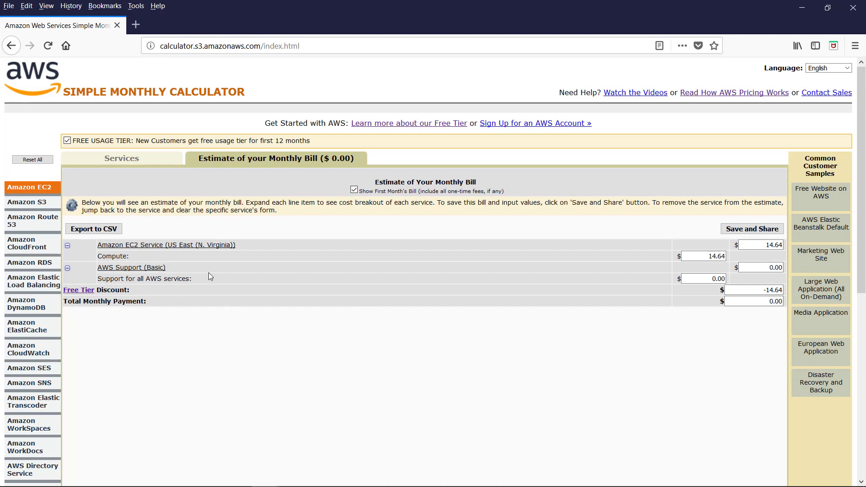
pyautogui.click(79, 291)
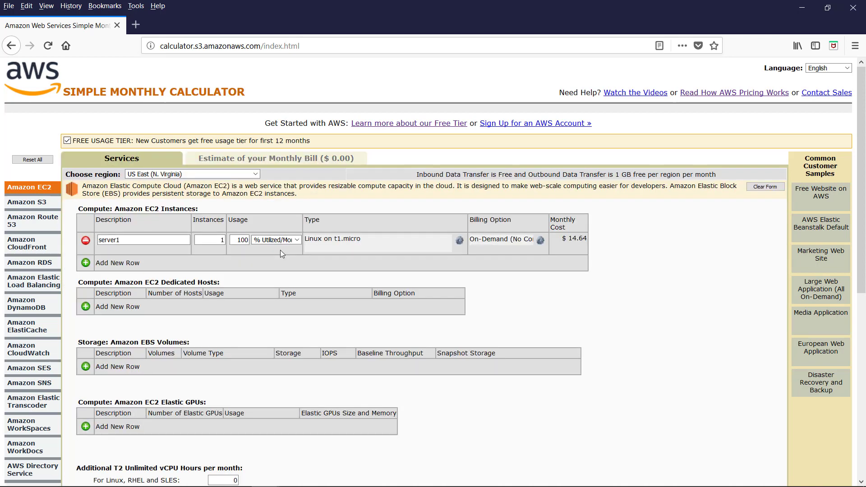
pyautogui.click(269, 159)
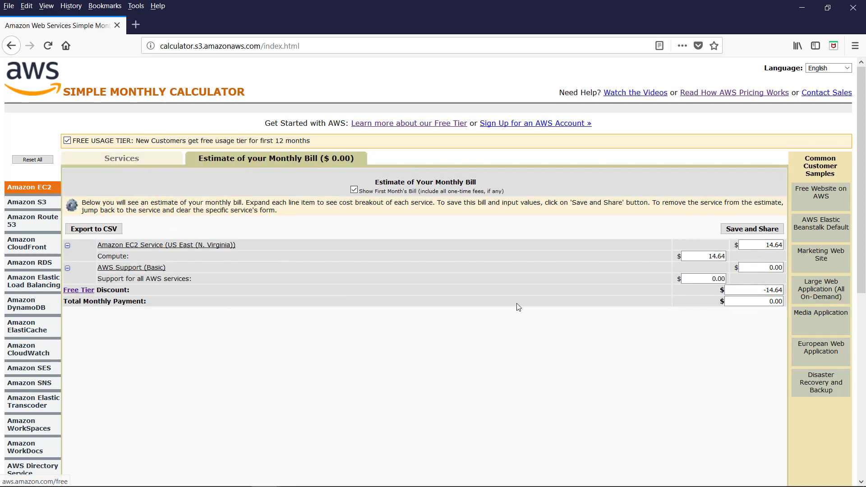
pyautogui.doubleClick(759, 301)
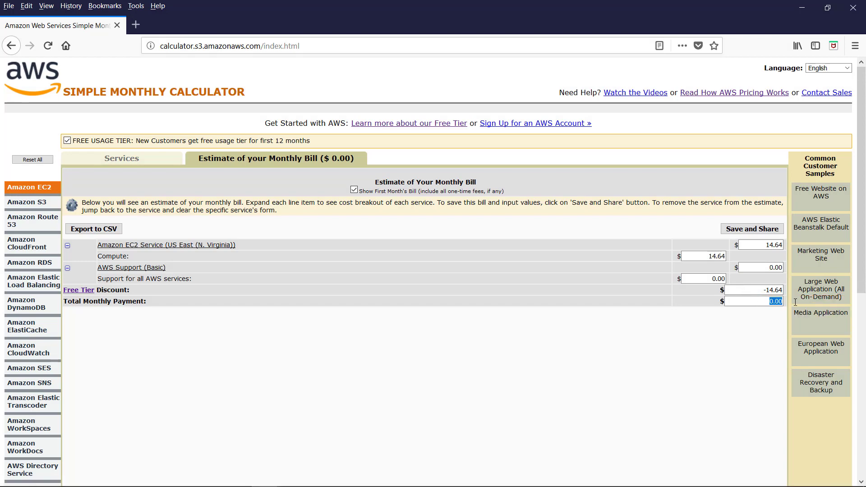
pyautogui.click(94, 230)
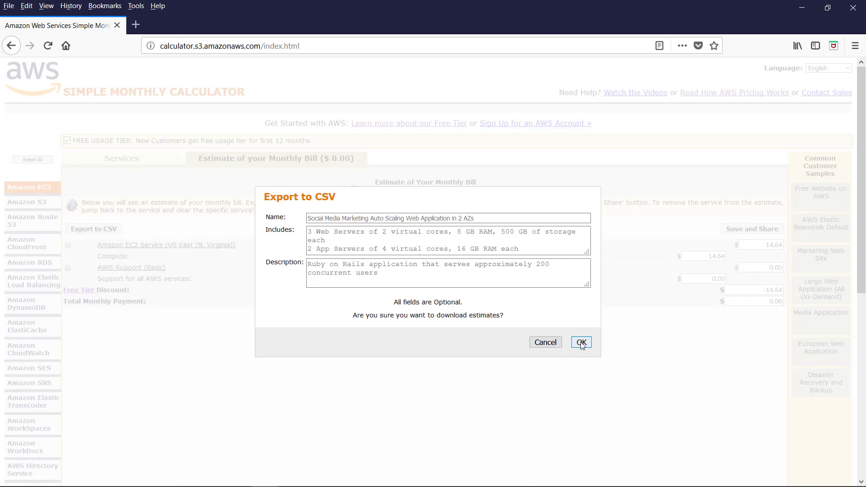
pyautogui.click(542, 344)
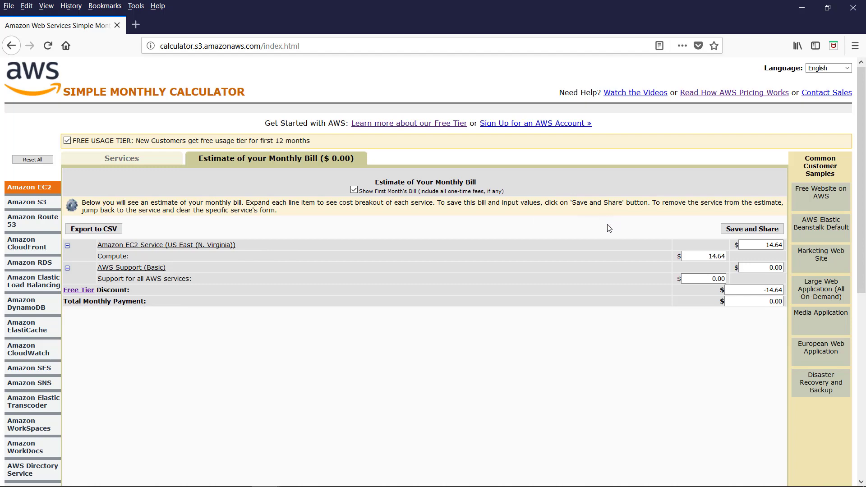
# Load the Free Website on AWS sample and view its detailed bill, which totals 0.00.
pyautogui.click(821, 200)
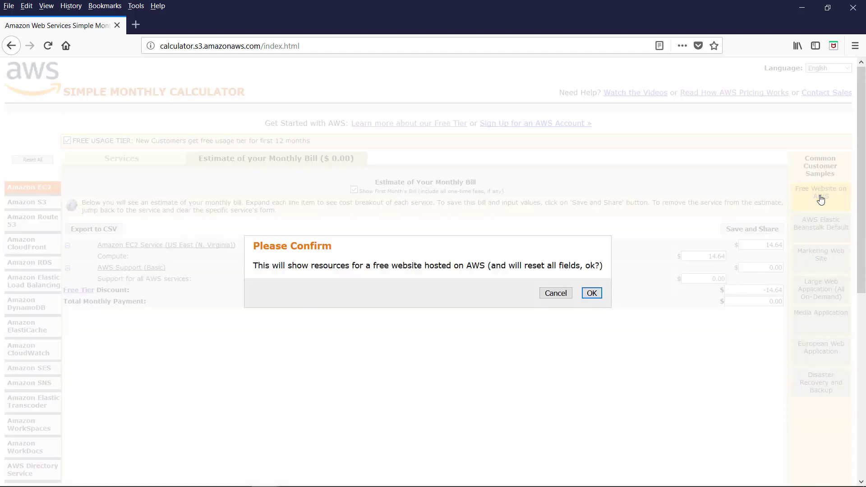
pyautogui.click(592, 293)
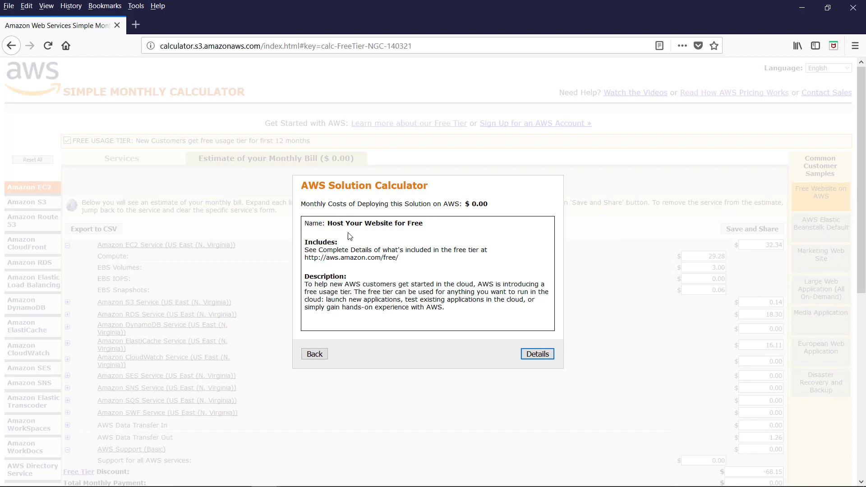
pyautogui.click(538, 354)
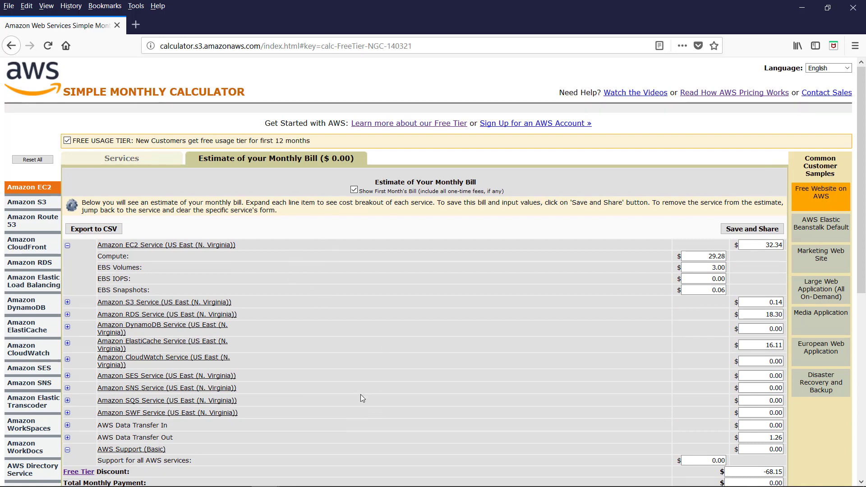
pyautogui.click(821, 254)
pyautogui.scroll(-2, 135, 279)
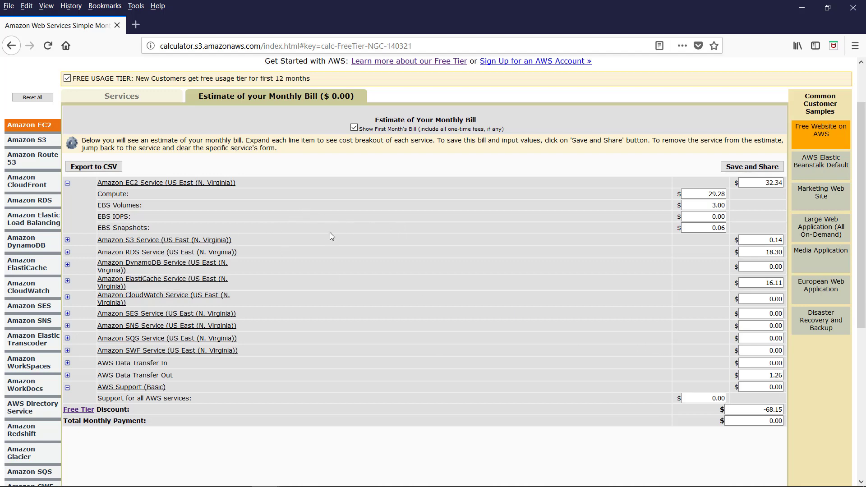
pyautogui.scroll(3, 327, 235)
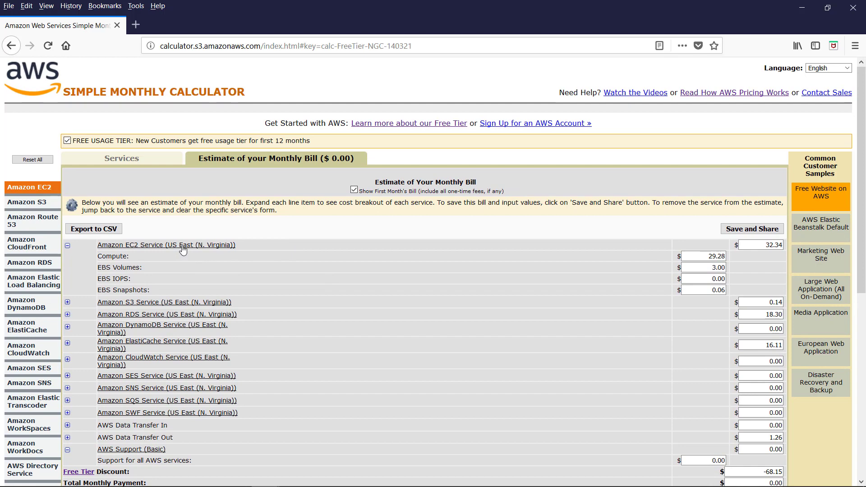
# Review the sample's EC2 settings: Free Linux and Free Windows t1.micro instances with four gp2 volumes.
pyautogui.click(183, 246)
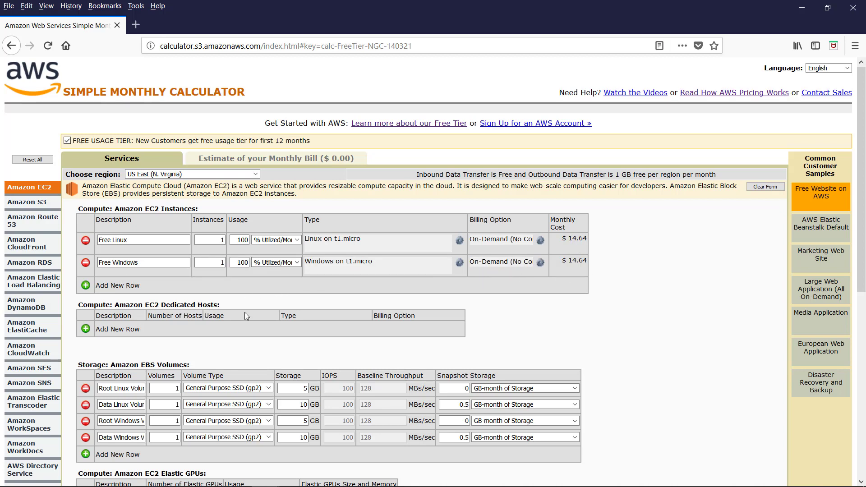
pyautogui.scroll(-5, 244, 312)
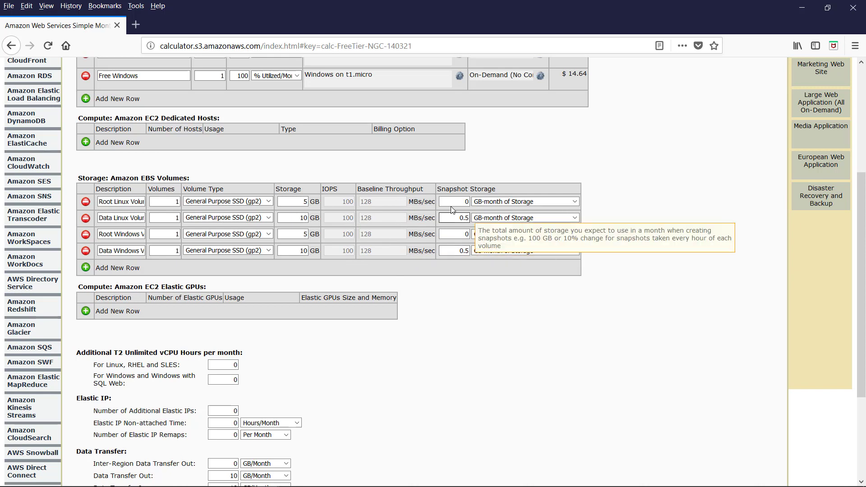
pyautogui.scroll(-1, 434, 316)
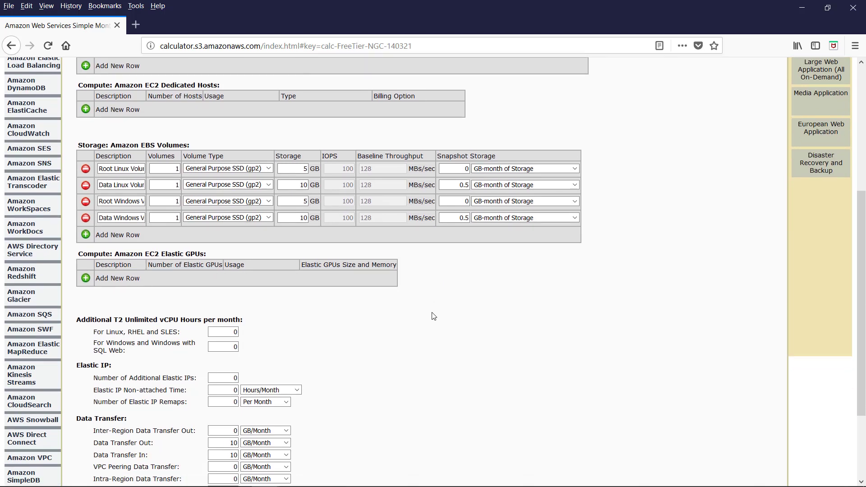
pyautogui.scroll(-3, 433, 316)
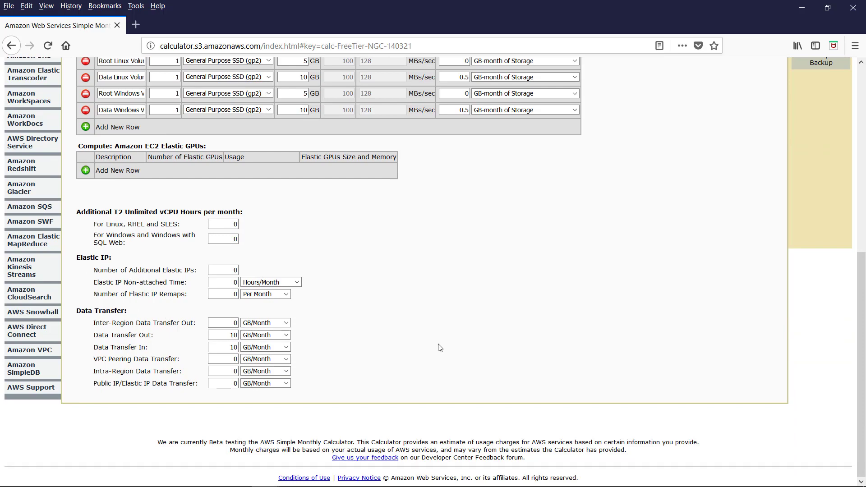
pyautogui.scroll(8, 440, 348)
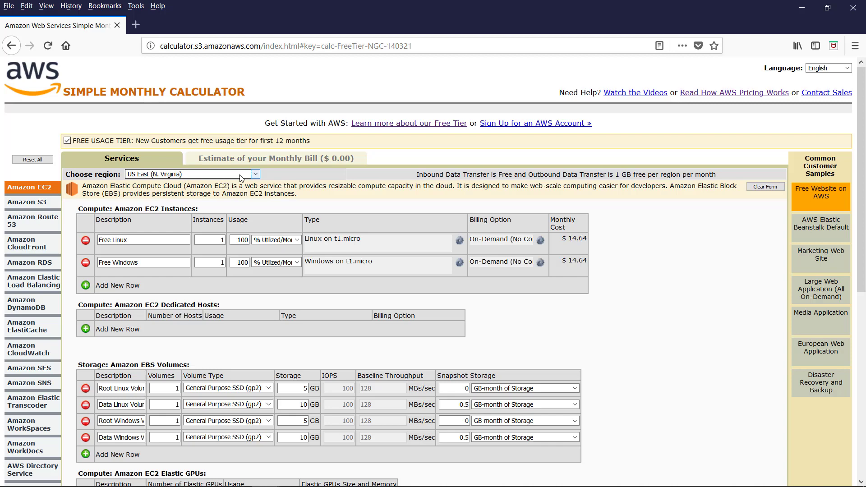
# Switch the EC2 region to US West (Oregon), emptying the instance and volume tables.
pyautogui.click(256, 174)
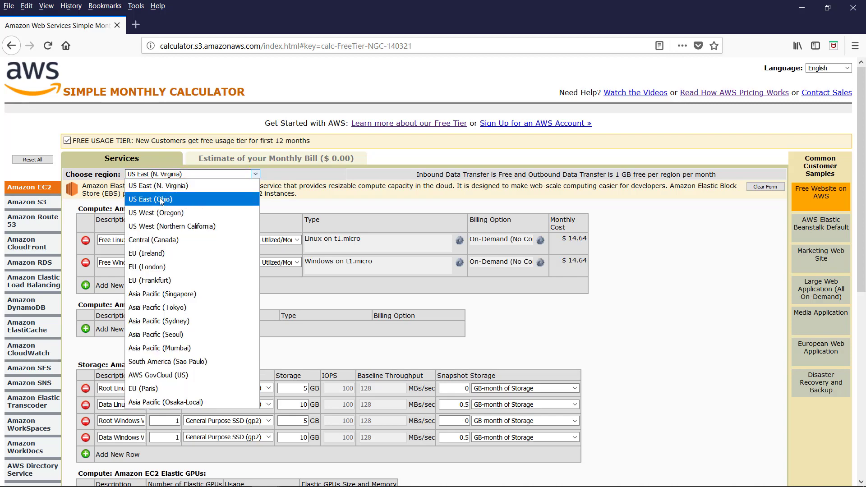
pyautogui.press('Escape')
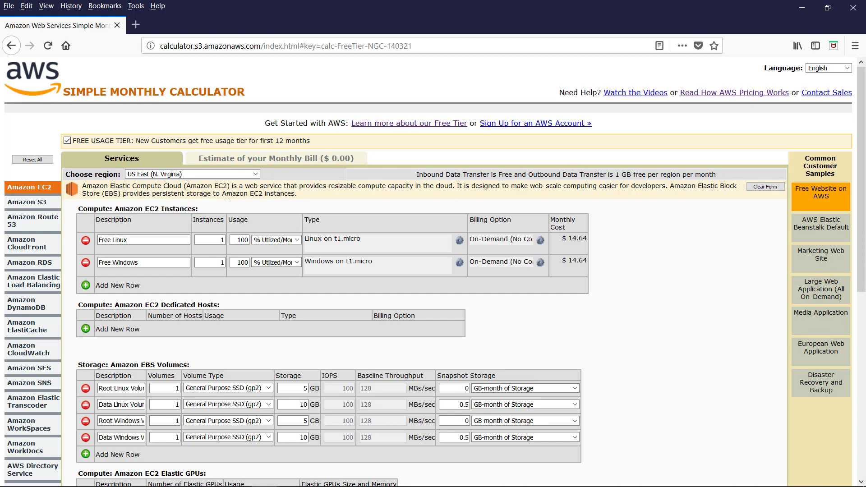
pyautogui.click(255, 176)
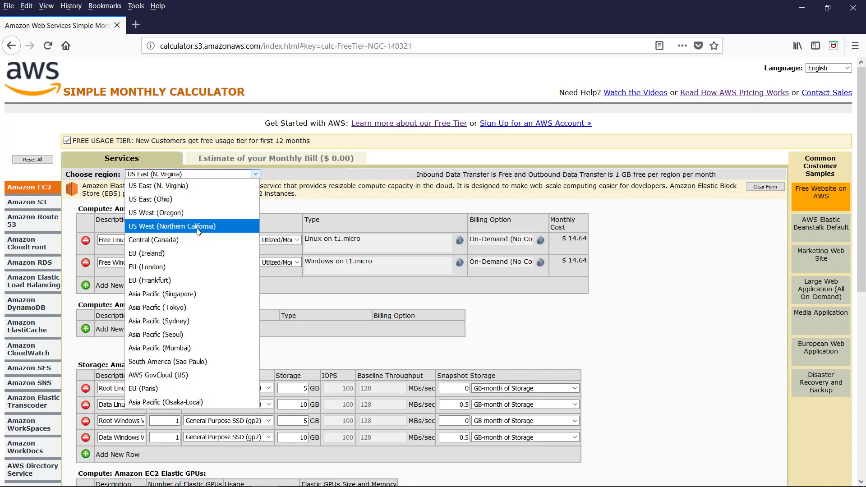
pyautogui.click(183, 213)
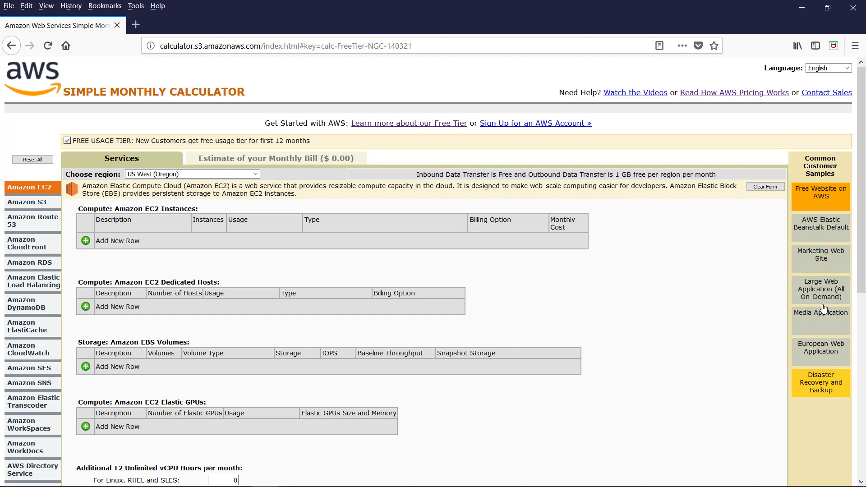
# Load the Marketing Web Site sample and expand the Amazon S3 costs in its 200.23 bill.
pyautogui.click(823, 255)
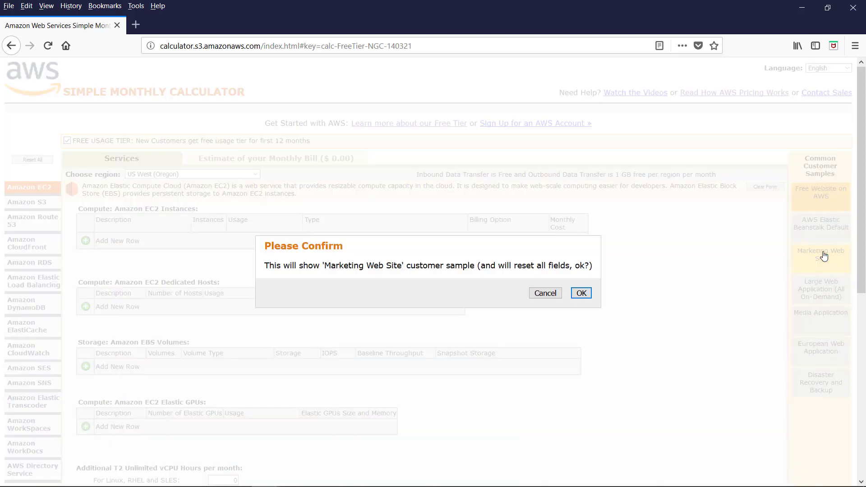
pyautogui.click(577, 293)
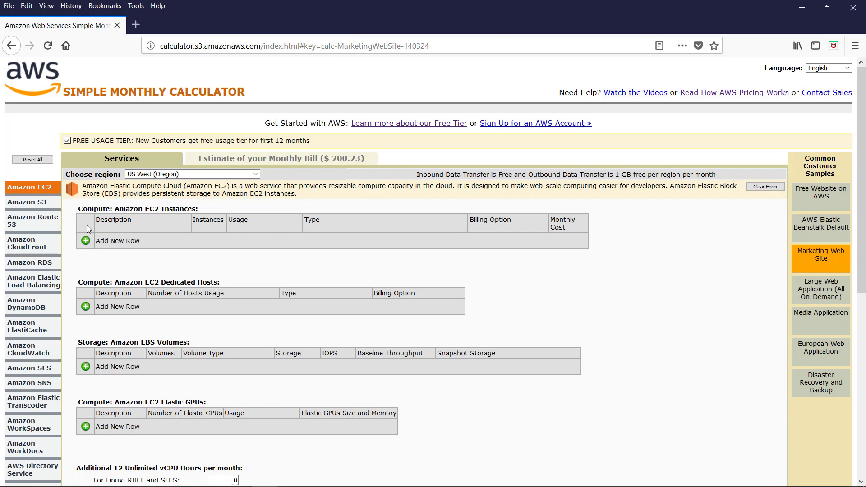
pyautogui.click(244, 160)
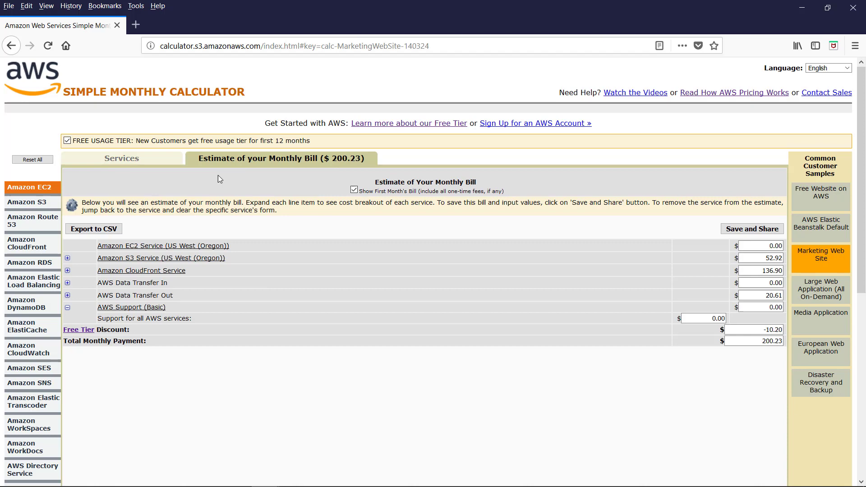
pyautogui.click(297, 255)
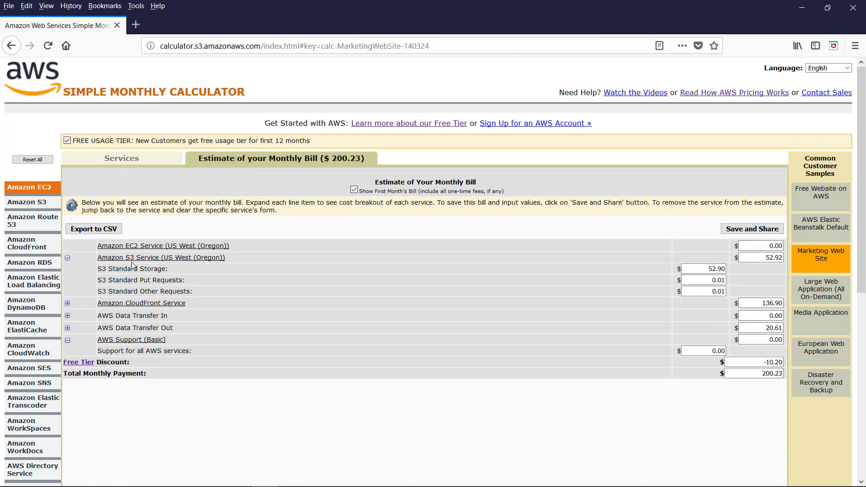
# Look through the sample's EC2, Amazon S3 and CloudFront settings.
pyautogui.click(171, 247)
pyautogui.click(156, 258)
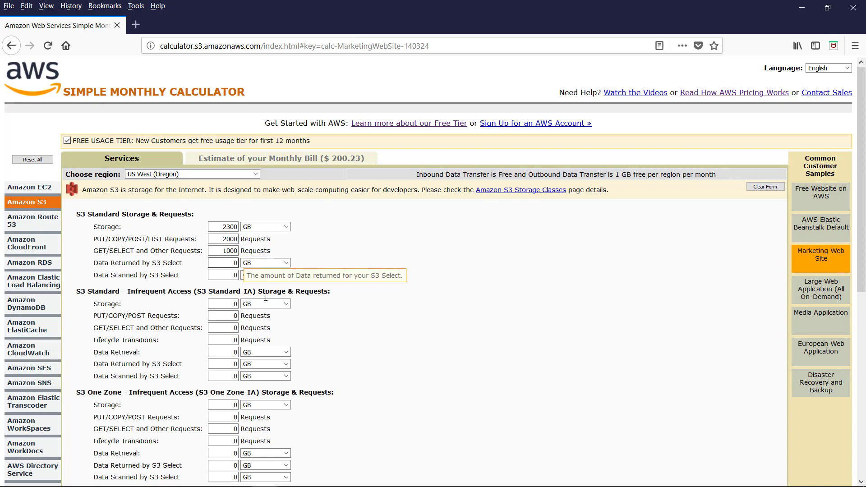
pyautogui.scroll(-5, 347, 348)
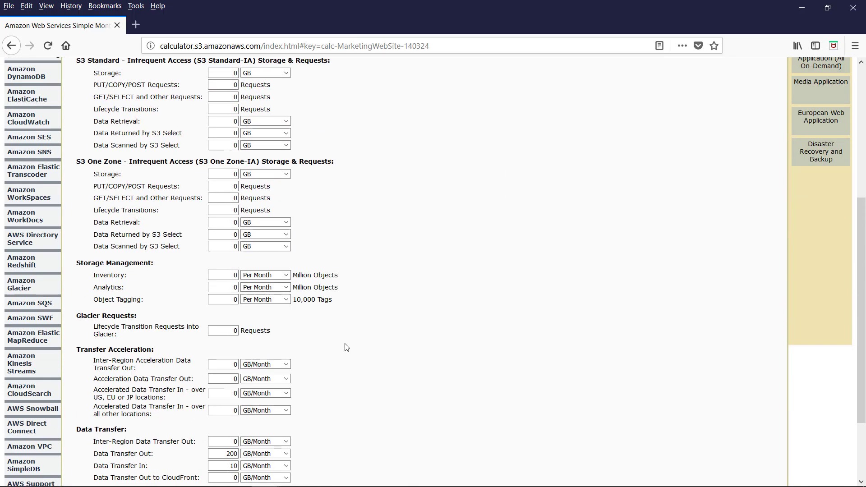
pyautogui.scroll(-3, 346, 347)
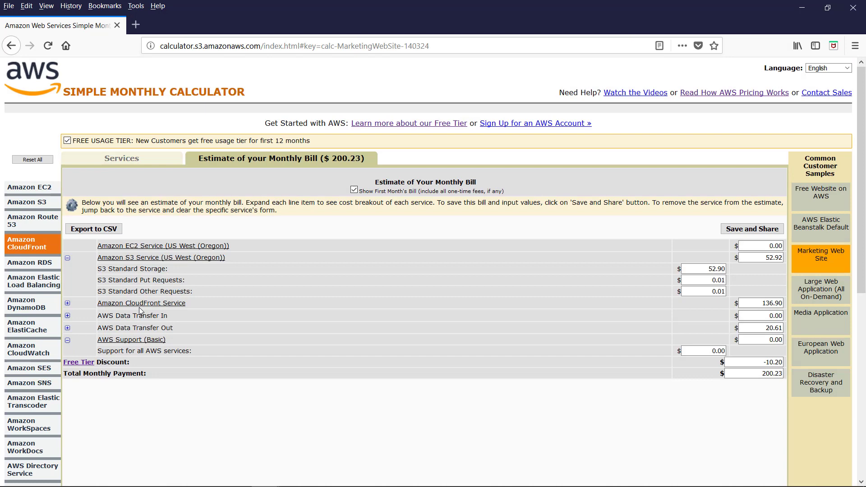
pyautogui.click(146, 304)
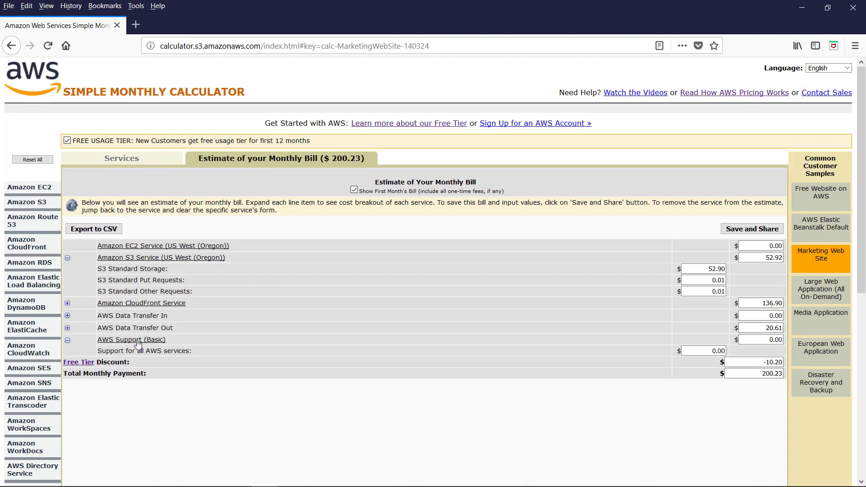
# Set the AWS support plan to Business, raising the monthly bill total to 300.23.
pyautogui.click(132, 340)
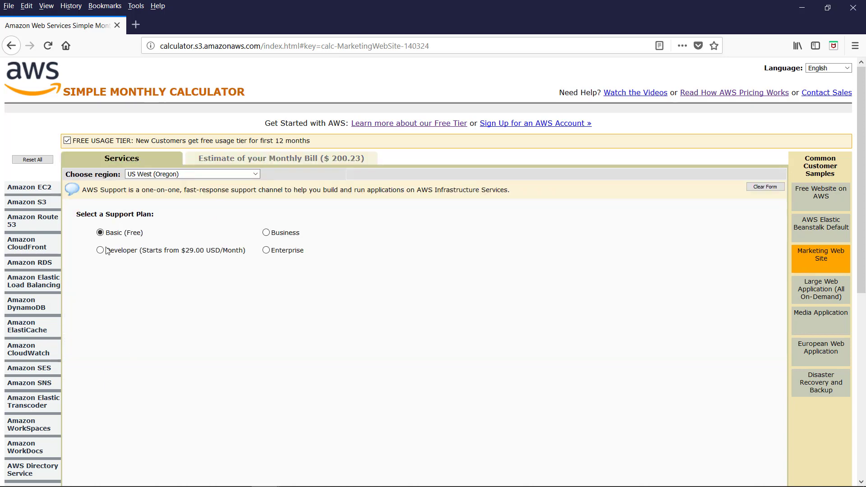
pyautogui.click(266, 233)
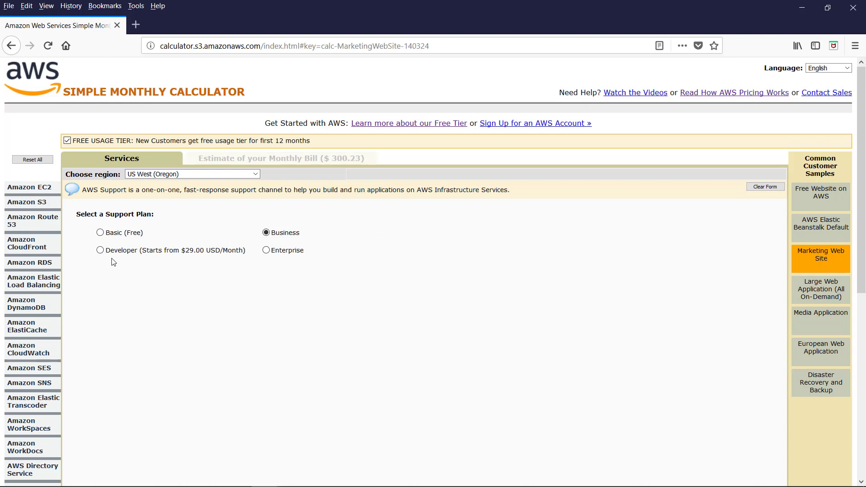
pyautogui.moveTo(271, 248)
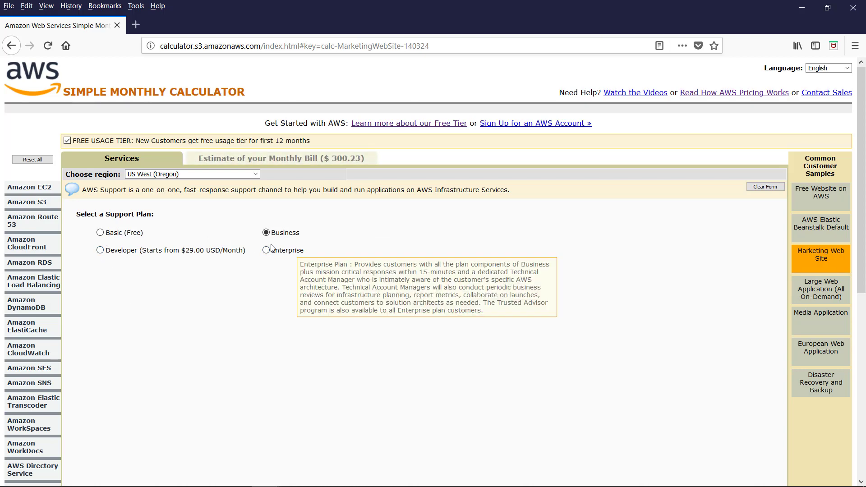
pyautogui.click(242, 164)
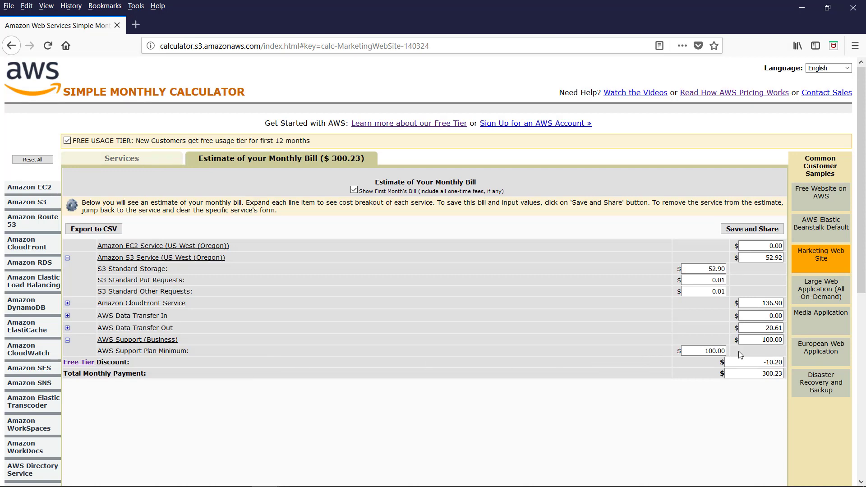
pyautogui.moveTo(780, 367)
# Export the 300.23 monthly estimate to CSV and open it in Microsoft Excel.
pyautogui.click(102, 230)
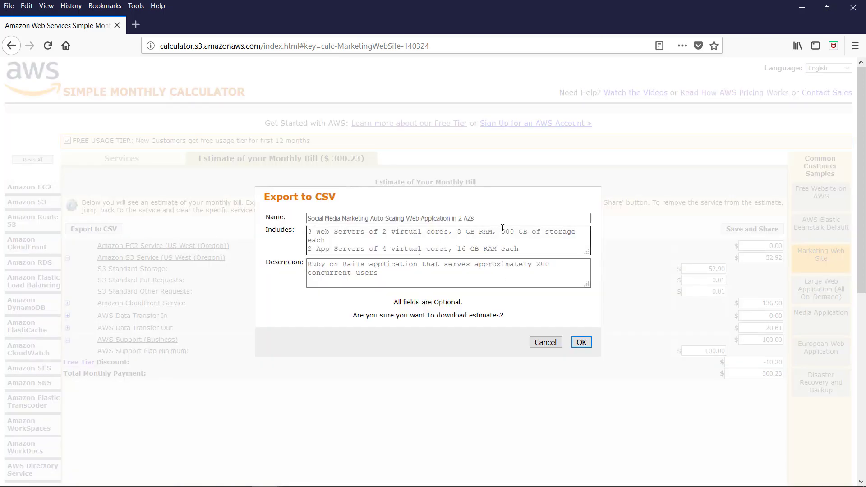
pyautogui.click(584, 342)
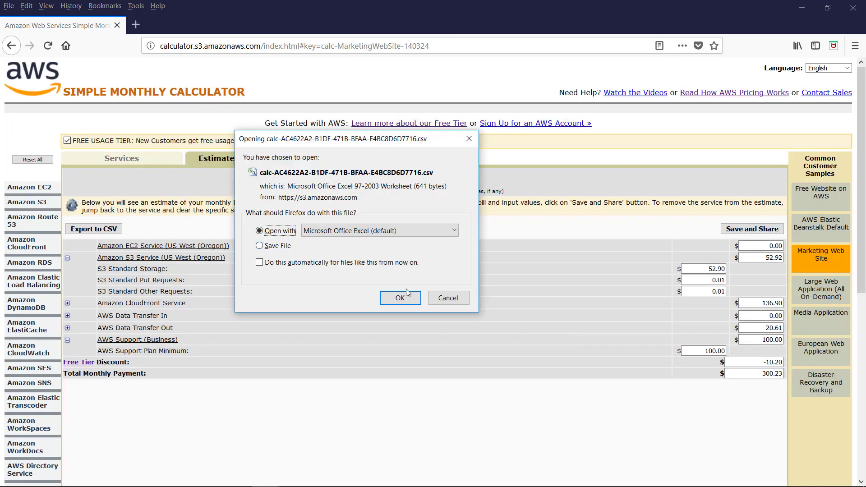
pyautogui.click(382, 300)
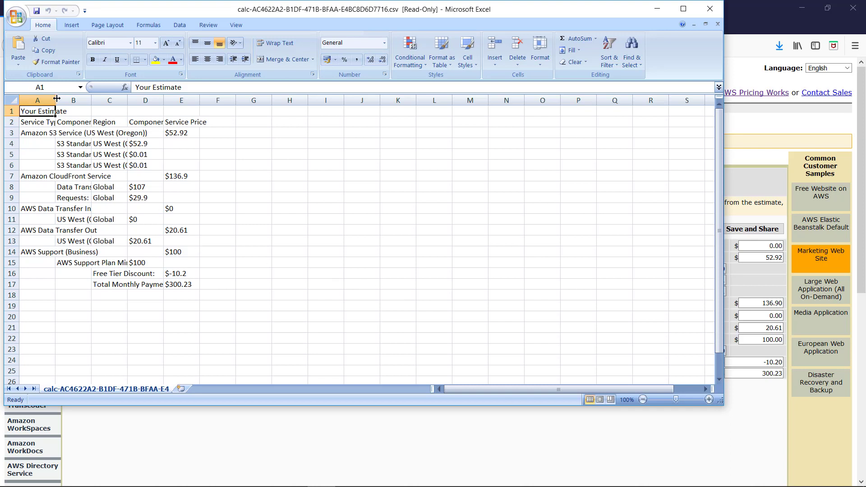
# Widen columns A and B so the estimate labels show fully, then select and deselect A1:E16.
pyautogui.moveTo(56, 98); pyautogui.dragTo(281, 98)
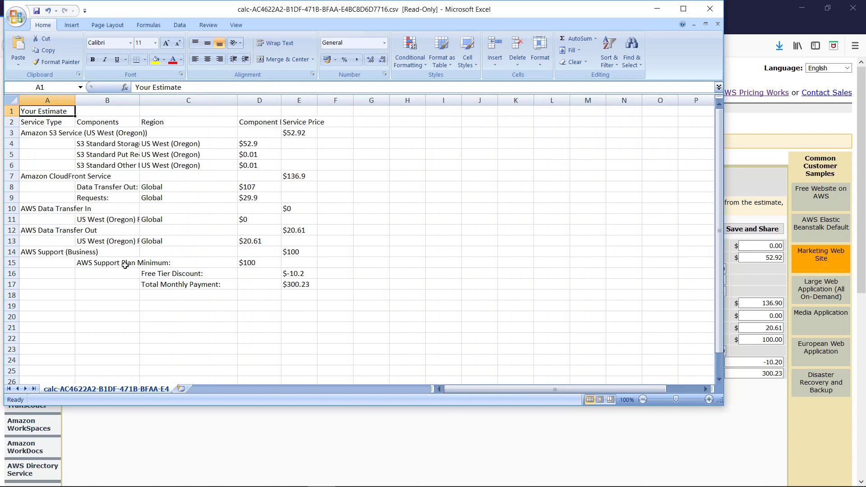
pyautogui.moveTo(34, 112); pyautogui.dragTo(310, 275)
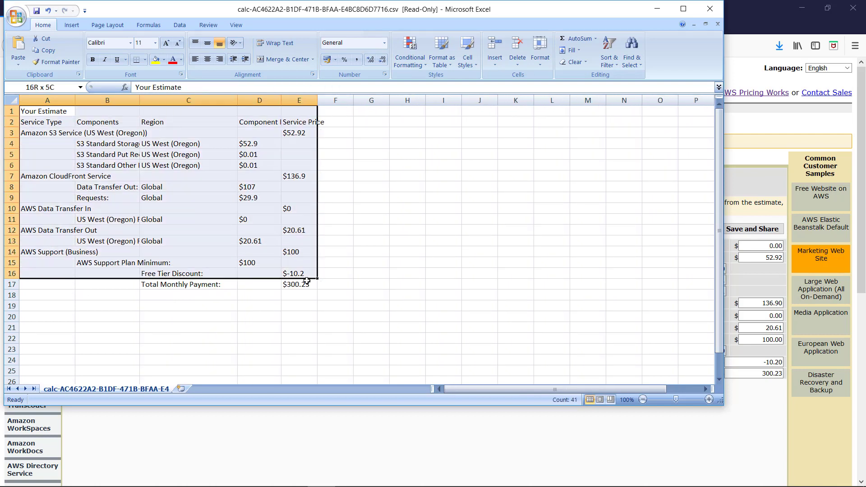
pyautogui.click(188, 317)
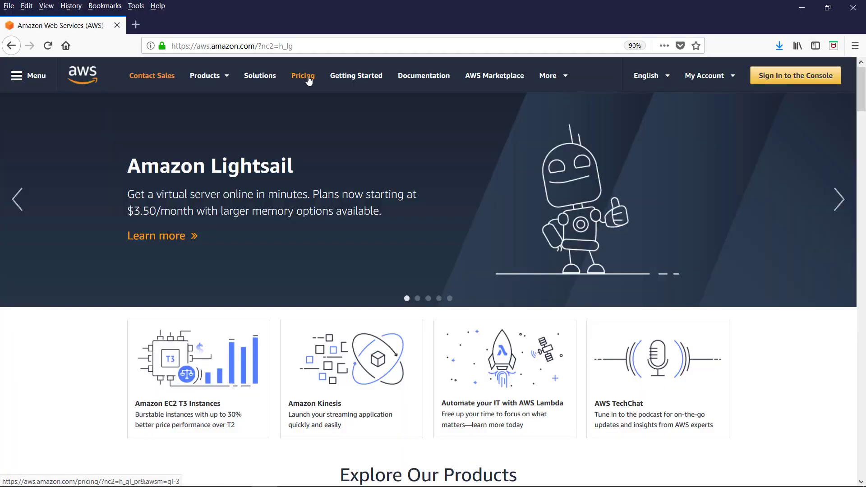
# Go from the AWS Pricing page to the AWS TCO Calculator information page.
pyautogui.click(308, 80)
pyautogui.scroll(-5, 381, 283)
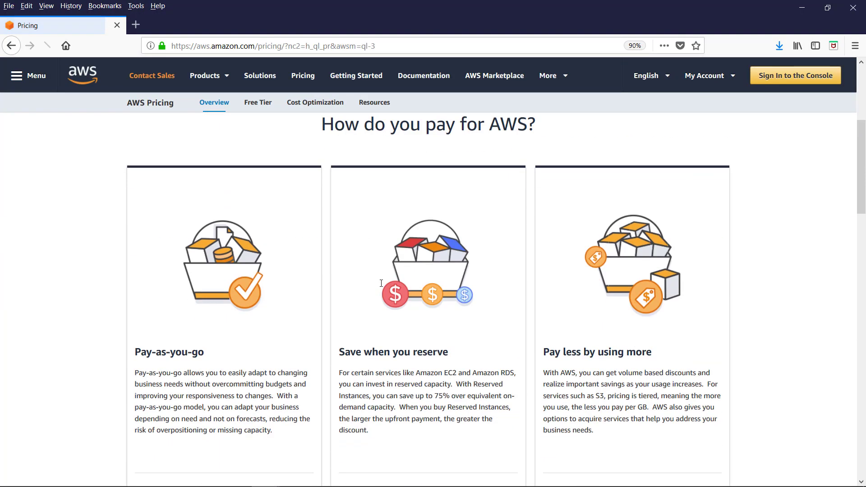
pyautogui.scroll(-15, 381, 283)
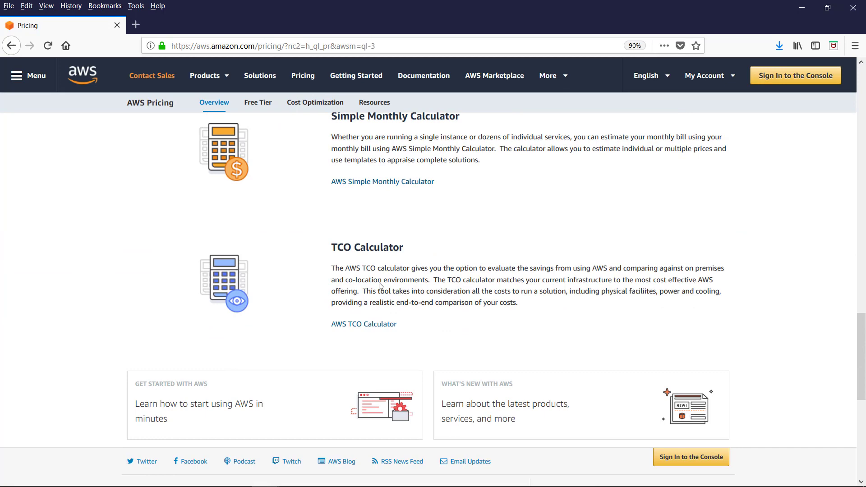
pyautogui.scroll(3, 380, 285)
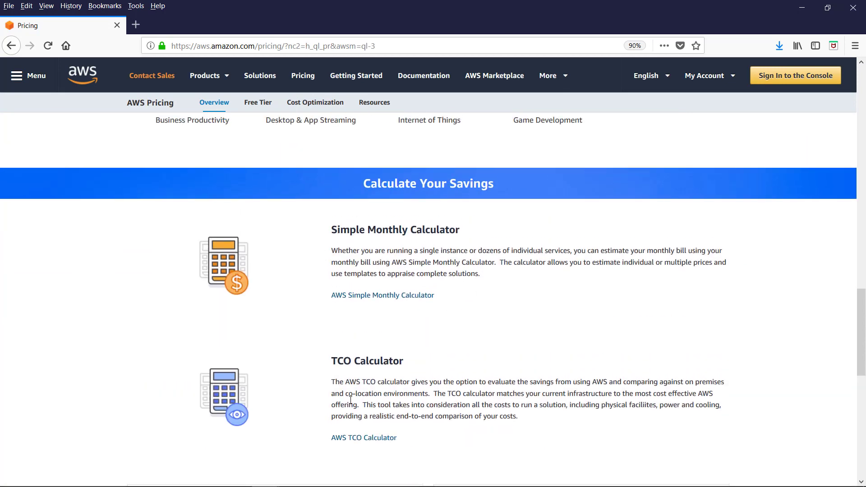
pyautogui.click(361, 438)
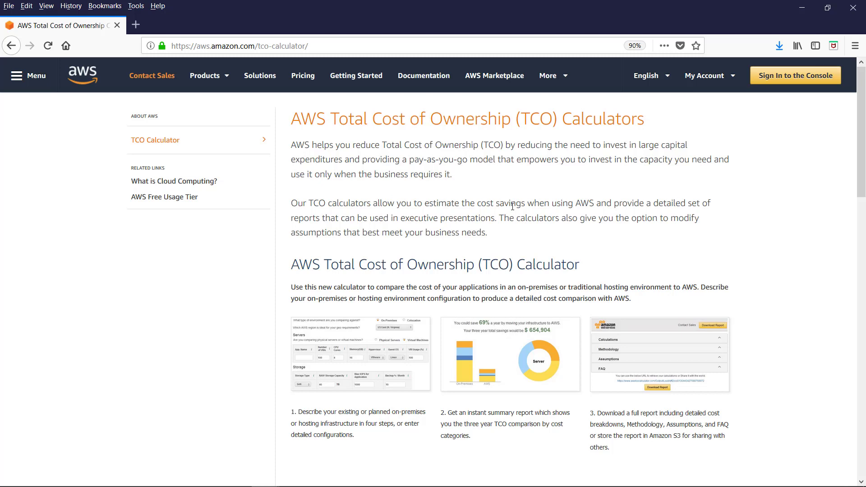
pyautogui.scroll(-7, 512, 206)
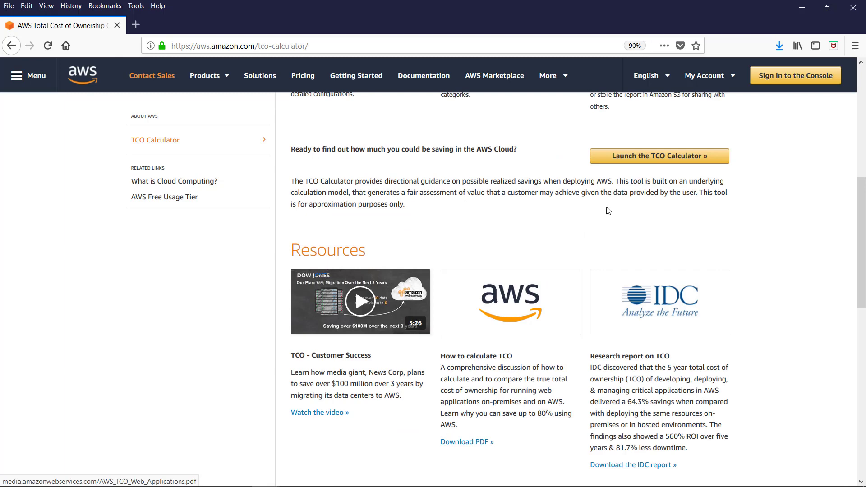
# Launch the TCO Calculator form, try the Advanced view, then return to Basic.
pyautogui.click(651, 157)
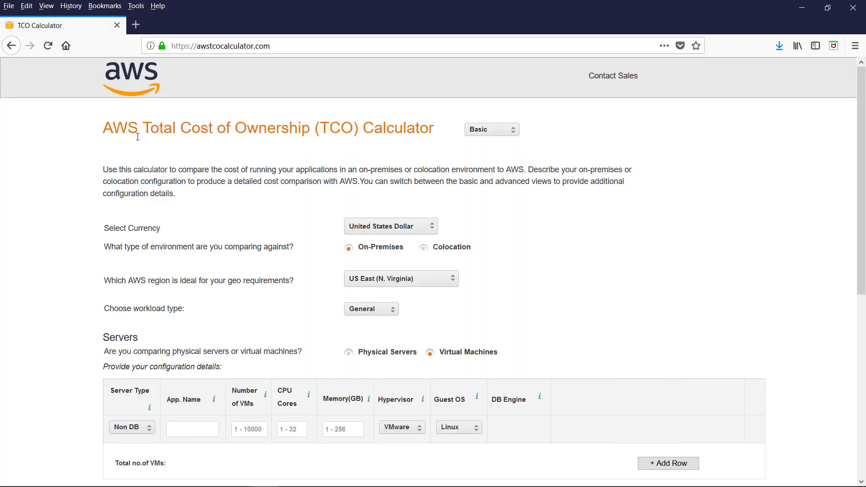
pyautogui.click(513, 132)
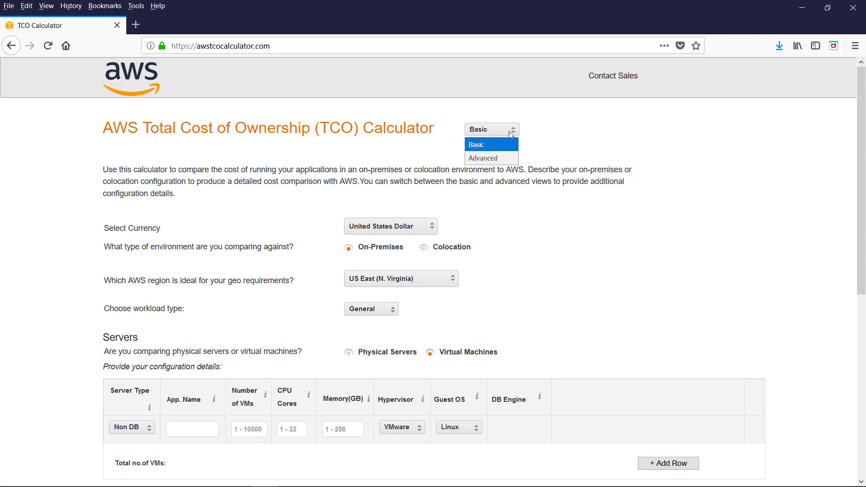
pyautogui.click(497, 157)
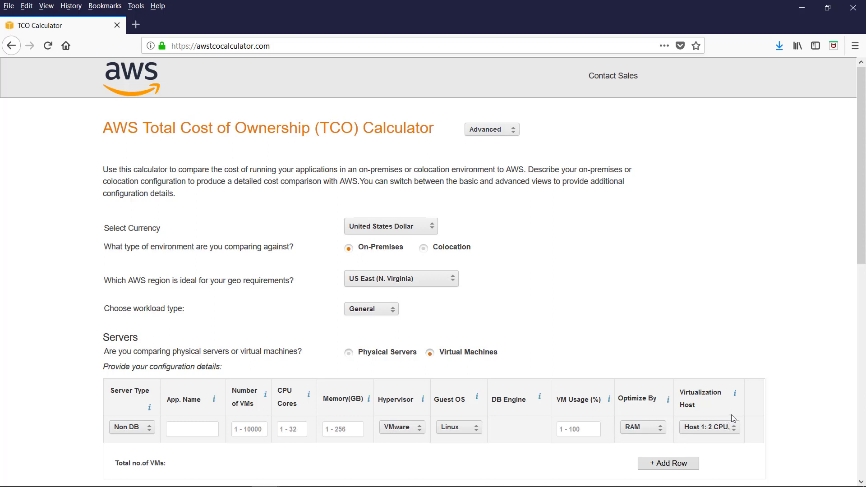
pyautogui.click(514, 130)
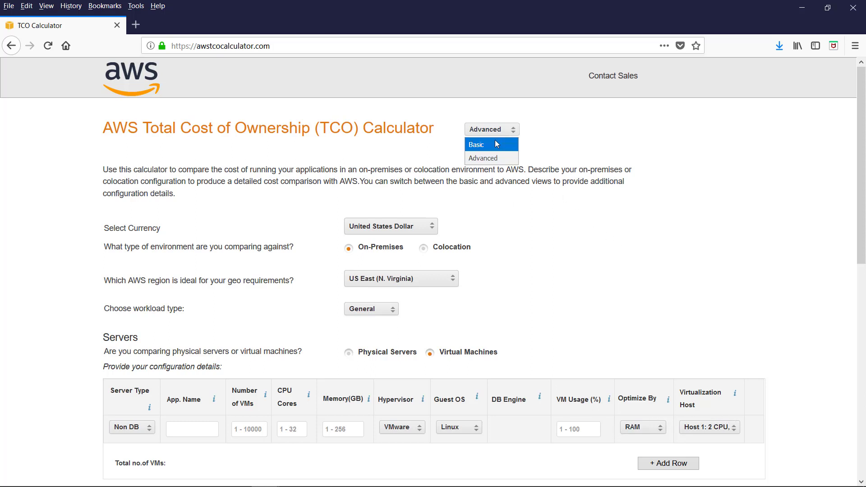
pyautogui.click(490, 148)
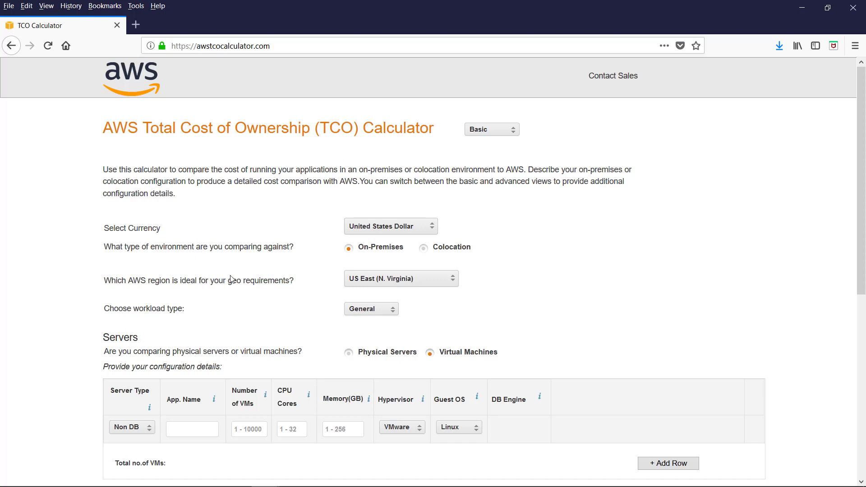
pyautogui.click(432, 279)
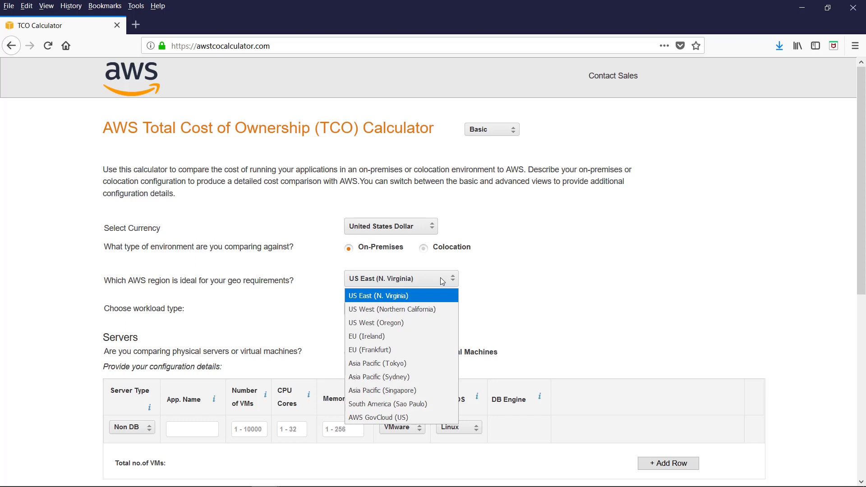
pyautogui.click(496, 284)
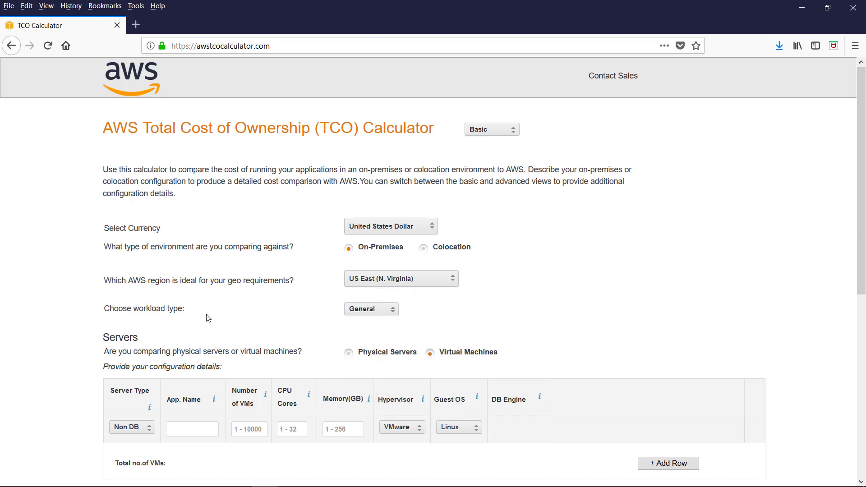
pyautogui.click(391, 311)
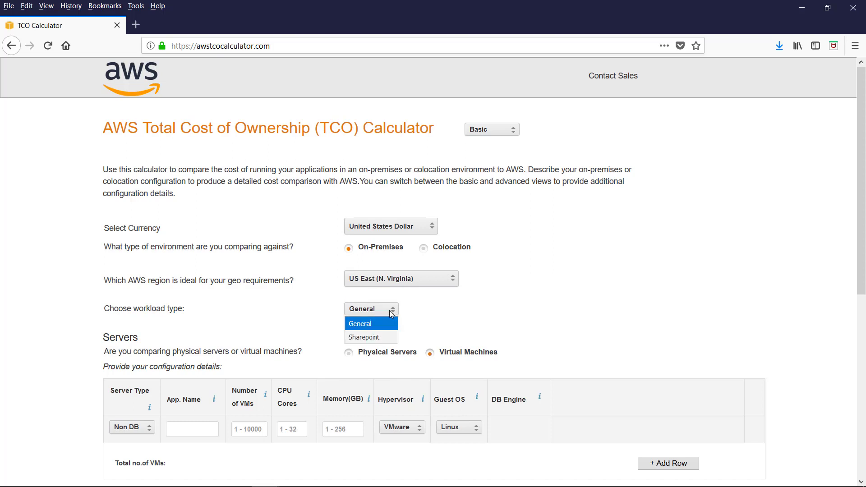
pyautogui.click(272, 309)
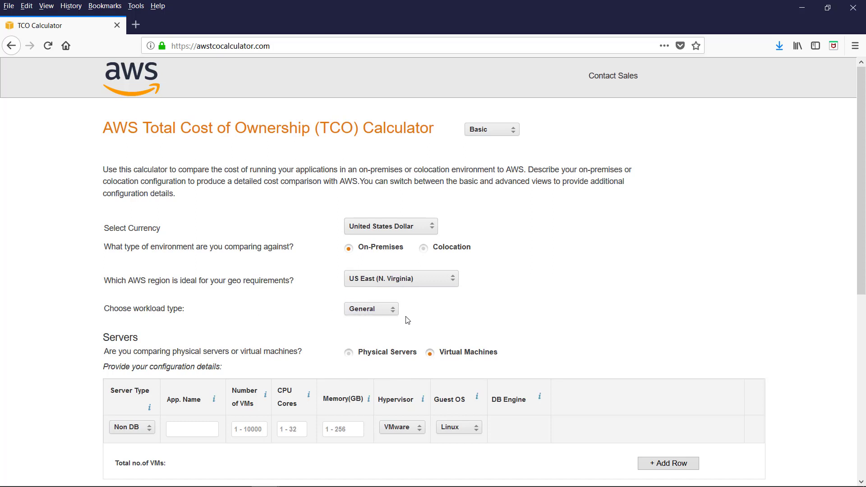
pyautogui.scroll(-3, 277, 212)
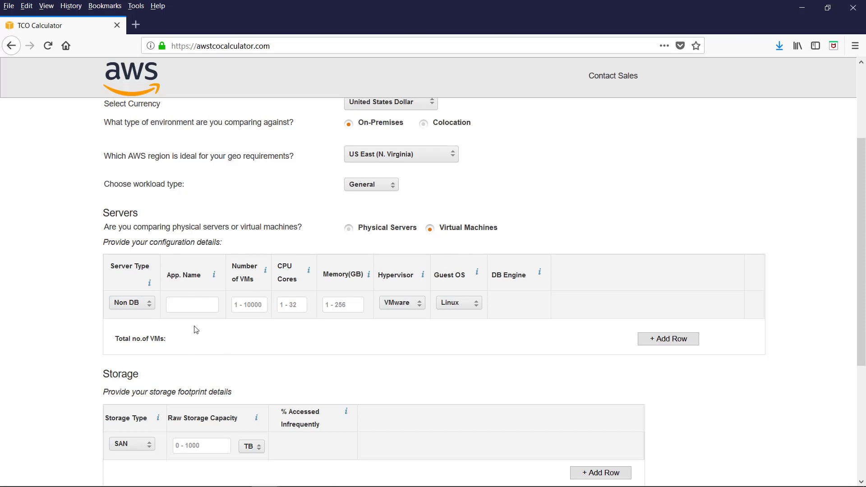
# Keep Non DB as server type, name the server app1 and set 2 VMs.
pyautogui.click(150, 303)
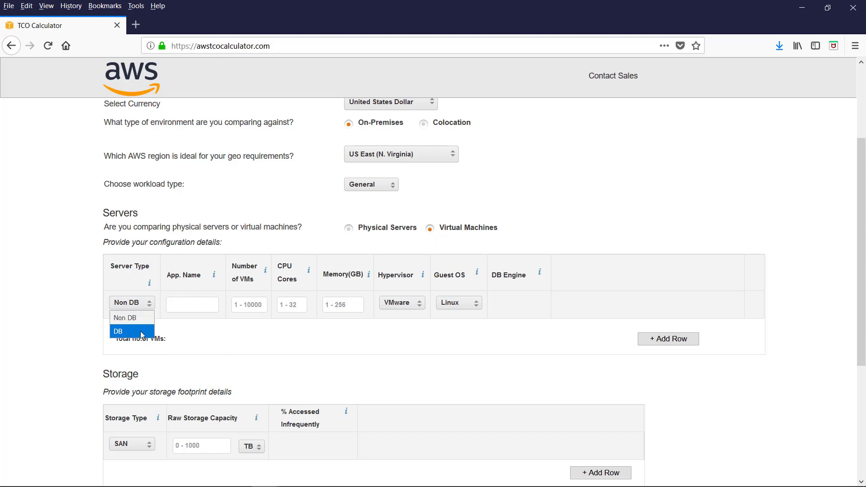
pyautogui.click(176, 324)
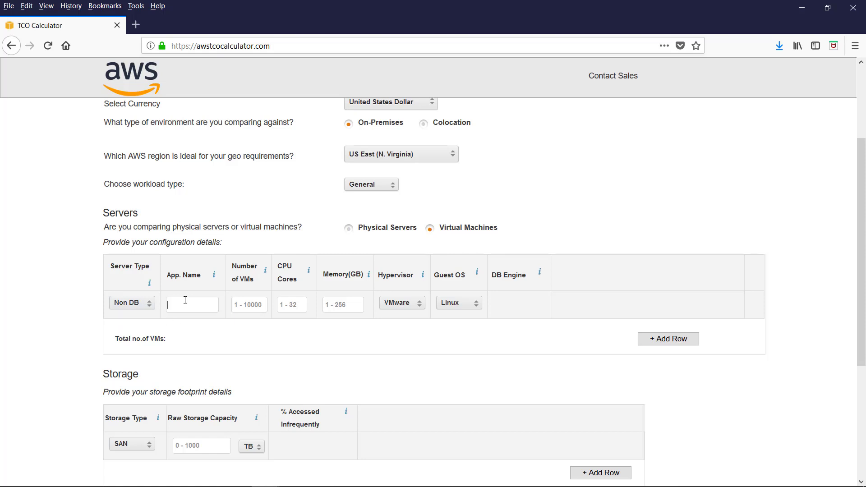
pyautogui.write('app')
pyautogui.write('2')
# Give each VM 4 CPU cores and 64 GB memory, keeping VMware hypervisor and Linux guest OS.
pyautogui.moveTo(310, 276)
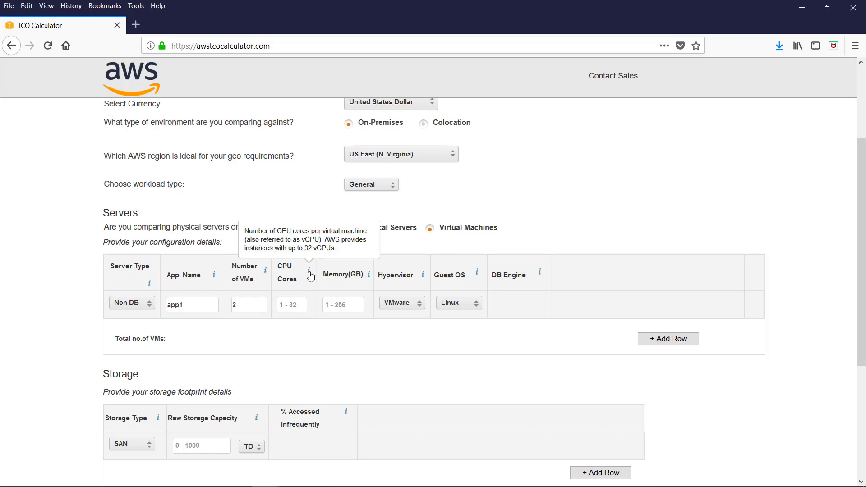
pyautogui.click(290, 306)
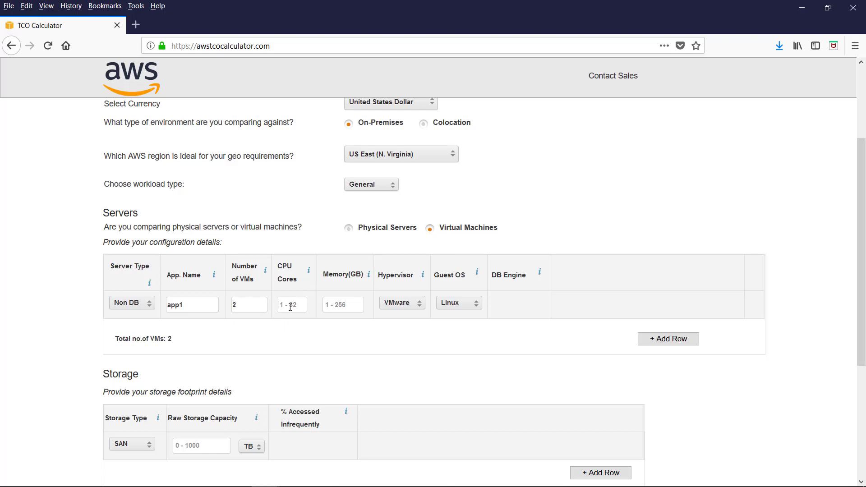
pyautogui.write('4')
pyautogui.click(343, 306)
pyautogui.write('64')
pyautogui.click(419, 304)
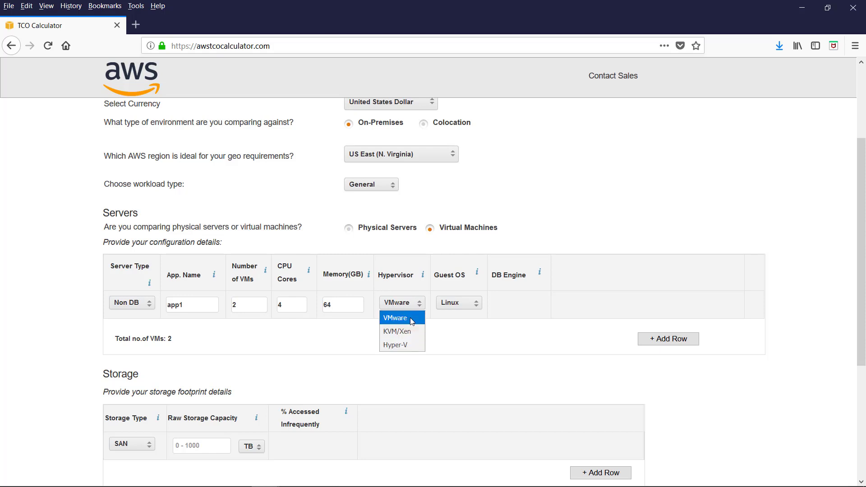
pyautogui.click(453, 327)
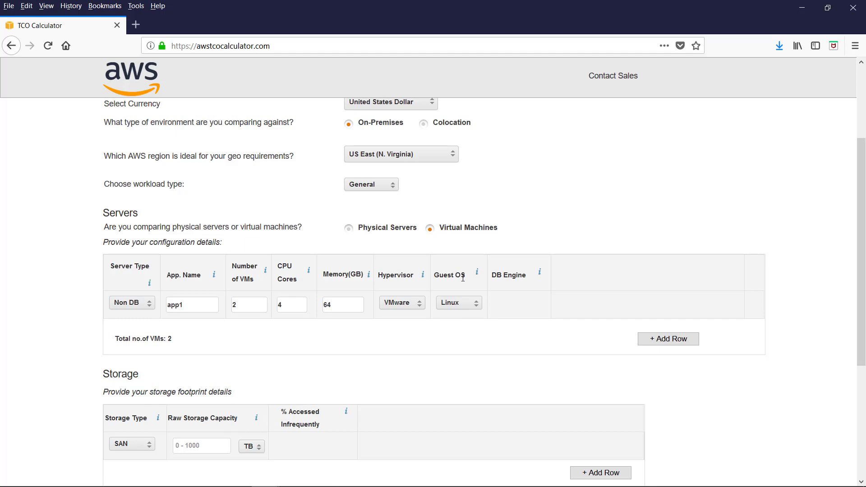
pyautogui.click(477, 303)
pyautogui.click(477, 304)
# Keep SAN as the storage type and enter 100 TB of raw storage capacity.
pyautogui.scroll(-5, 496, 334)
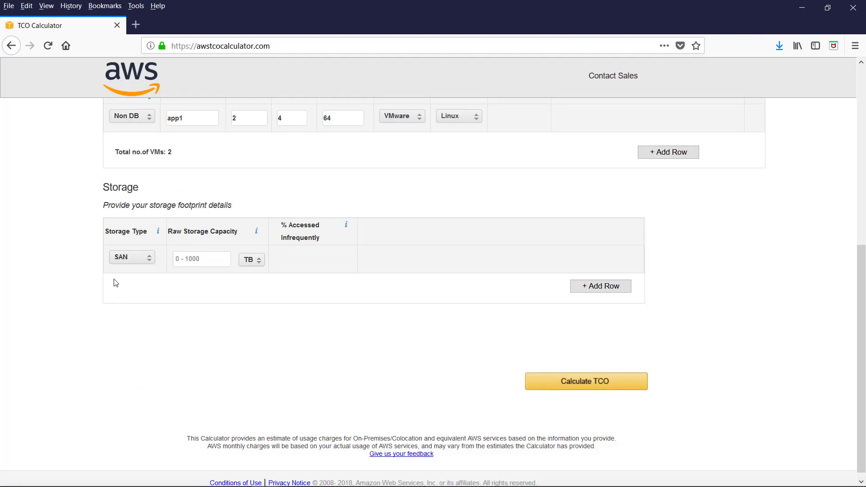
pyautogui.click(150, 257)
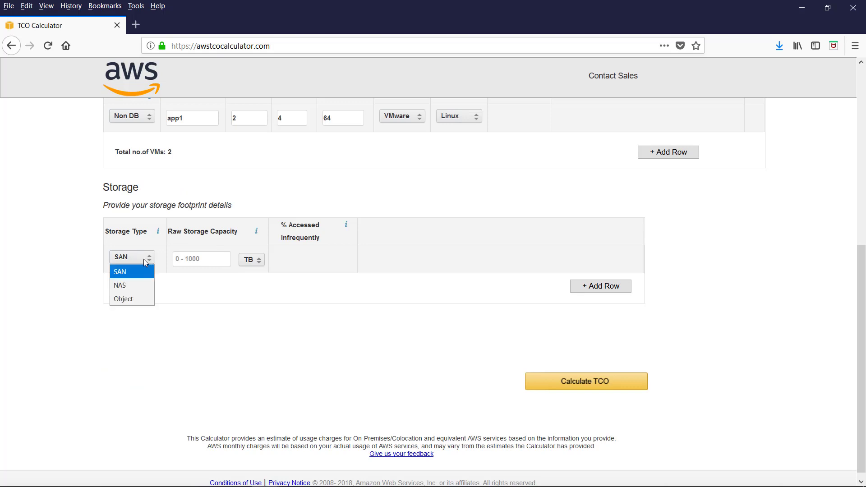
pyautogui.click(149, 257)
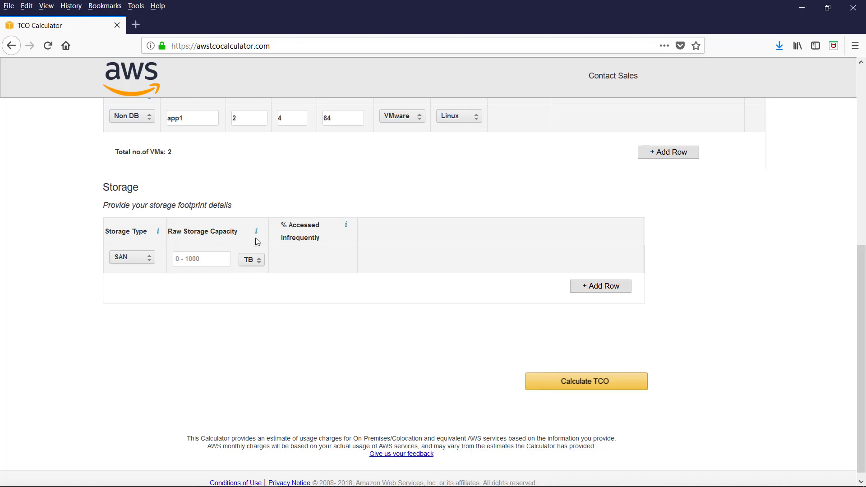
pyautogui.click(205, 259)
pyautogui.write('100')
pyautogui.click(575, 382)
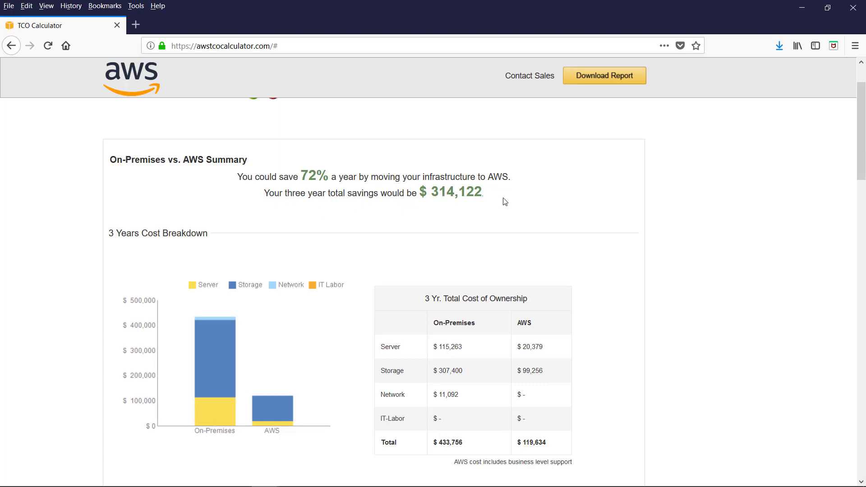
pyautogui.scroll(-2, 460, 241)
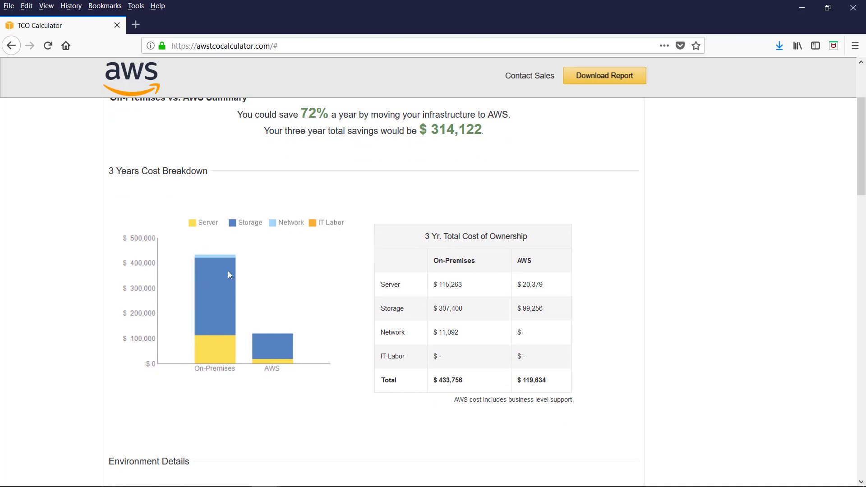
pyautogui.scroll(-2, 228, 270)
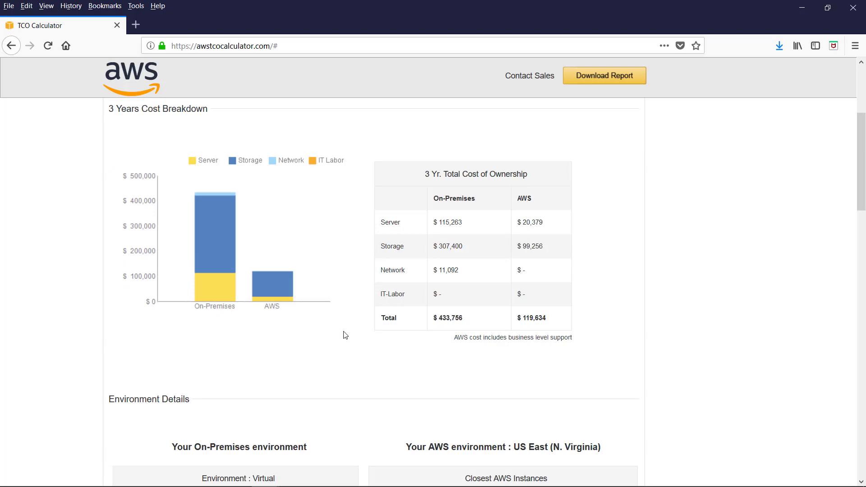
pyautogui.scroll(-4, 344, 334)
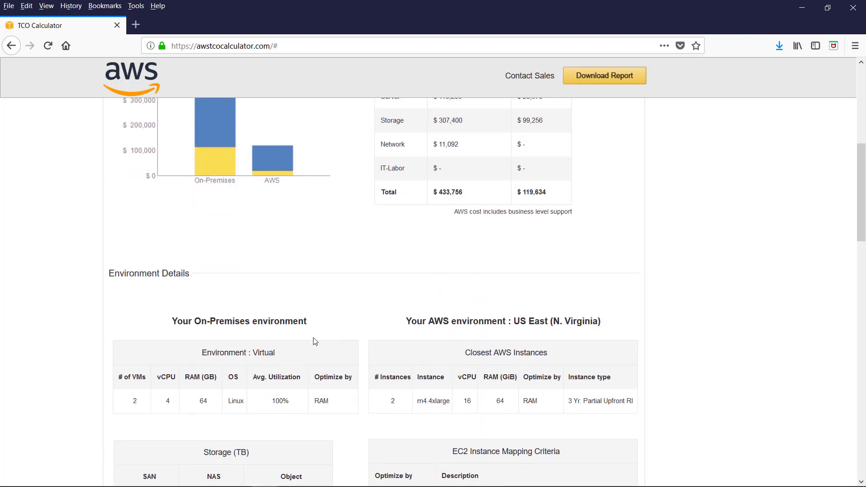
pyautogui.scroll(-4, 314, 339)
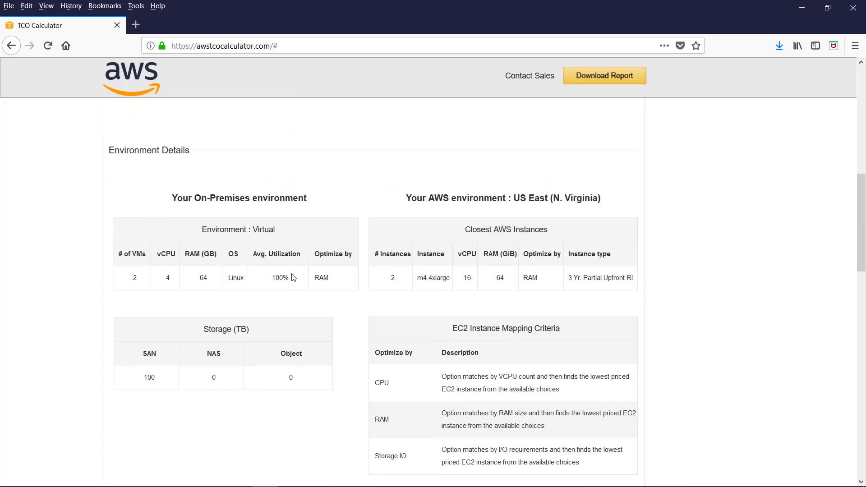
pyautogui.scroll(-6, 308, 318)
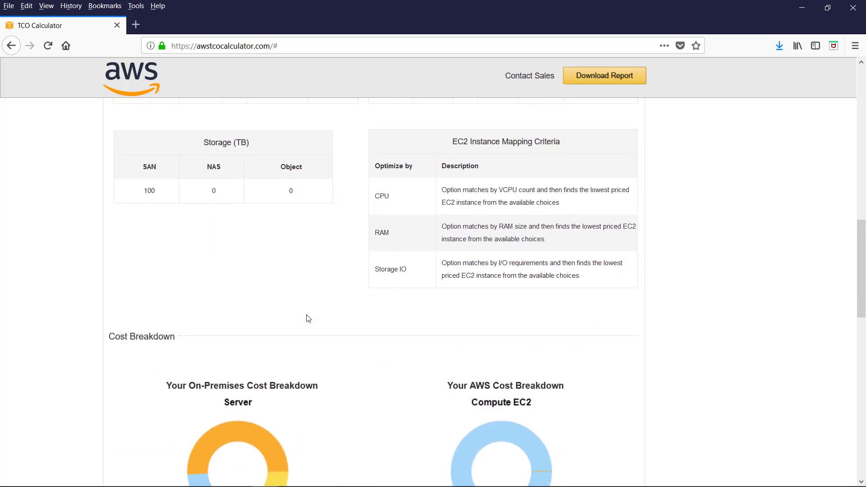
pyautogui.scroll(-6, 308, 318)
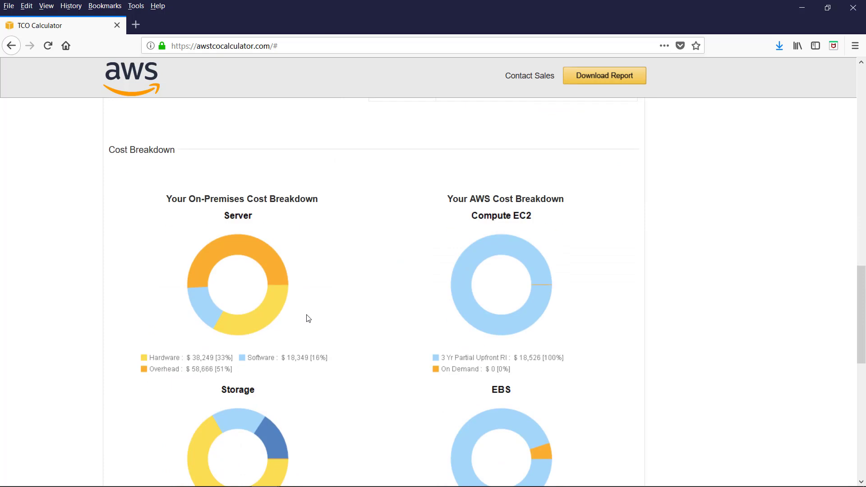
pyautogui.scroll(6, 319, 373)
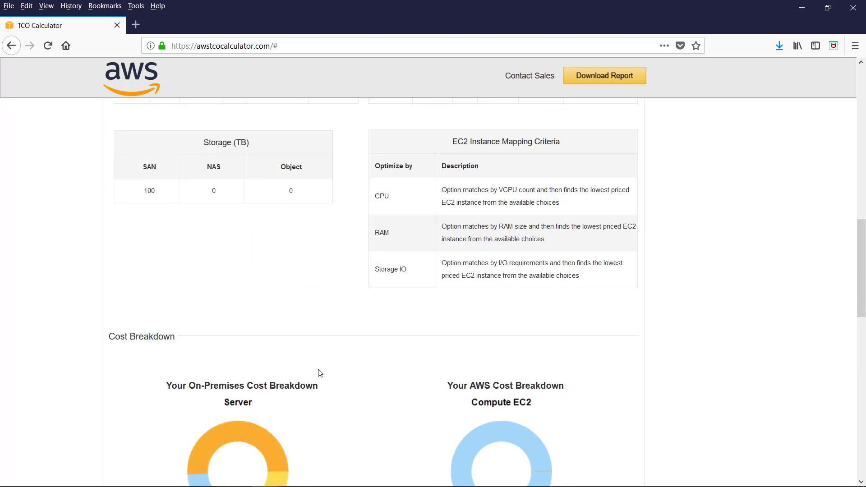
pyautogui.scroll(-4, 318, 373)
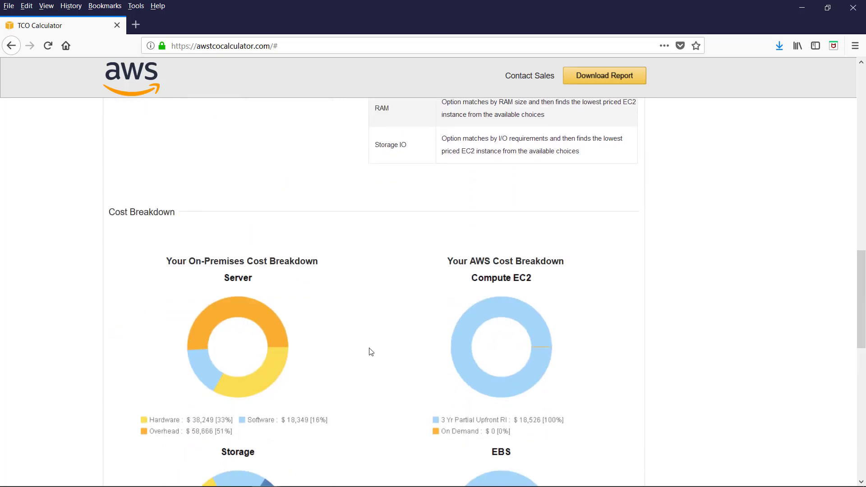
pyautogui.scroll(-4, 370, 373)
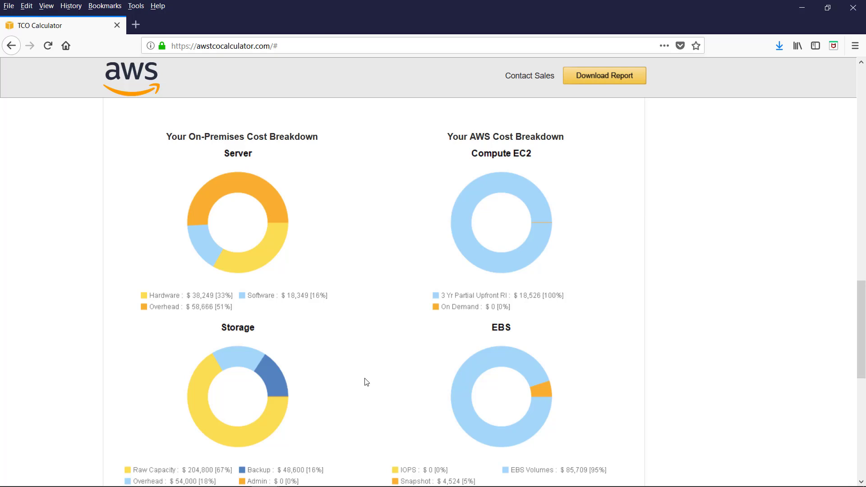
pyautogui.scroll(-6, 367, 380)
pyautogui.scroll(-6, 365, 383)
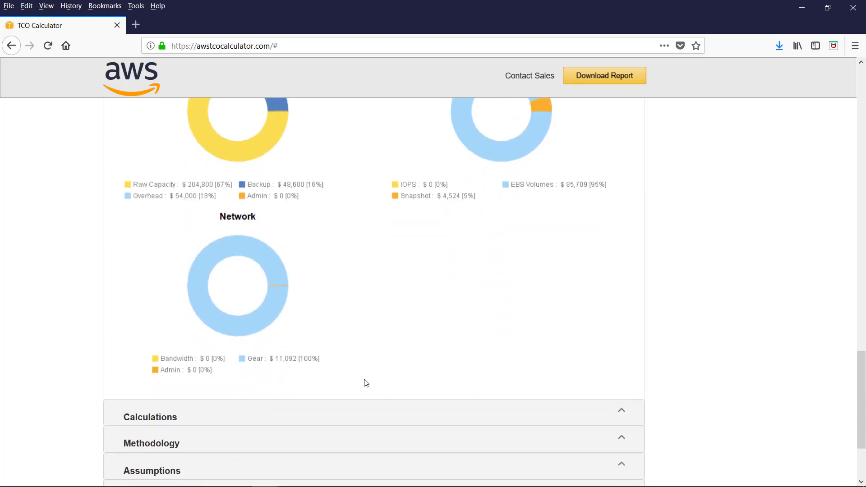
# Expand the report's Calculations section and scroll through its details.
pyautogui.click(227, 333)
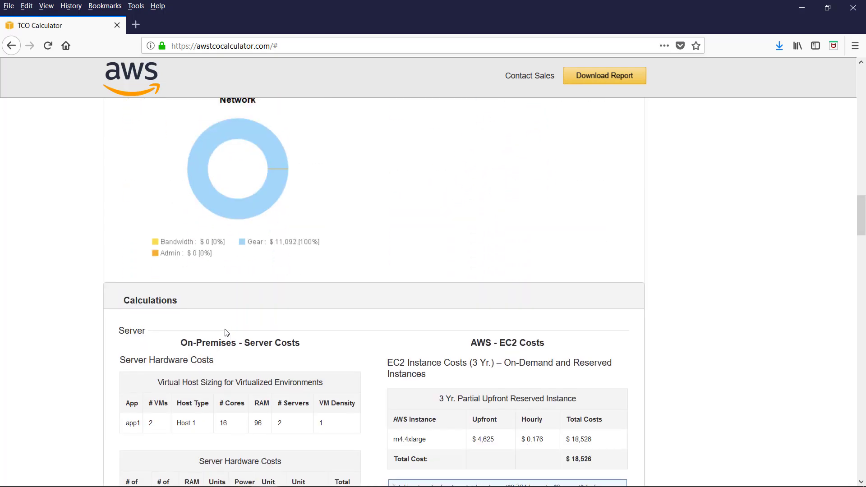
pyautogui.scroll(-10, 294, 374)
pyautogui.scroll(-20, 294, 375)
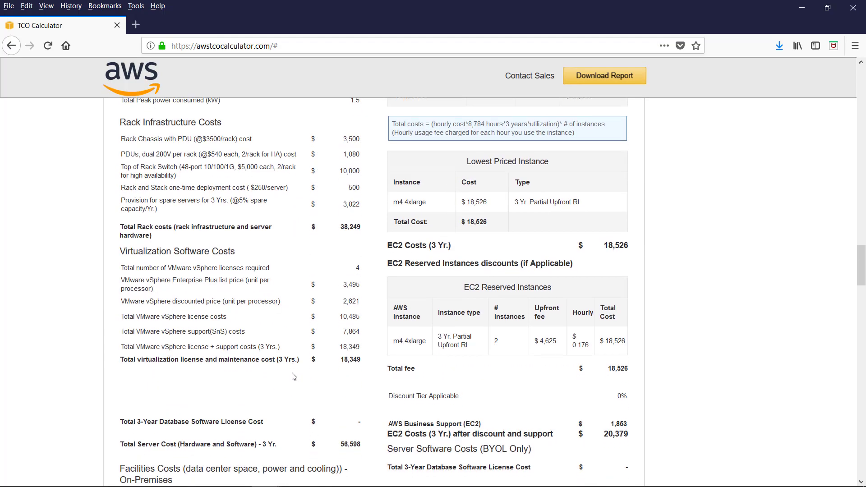
pyautogui.scroll(-20, 290, 374)
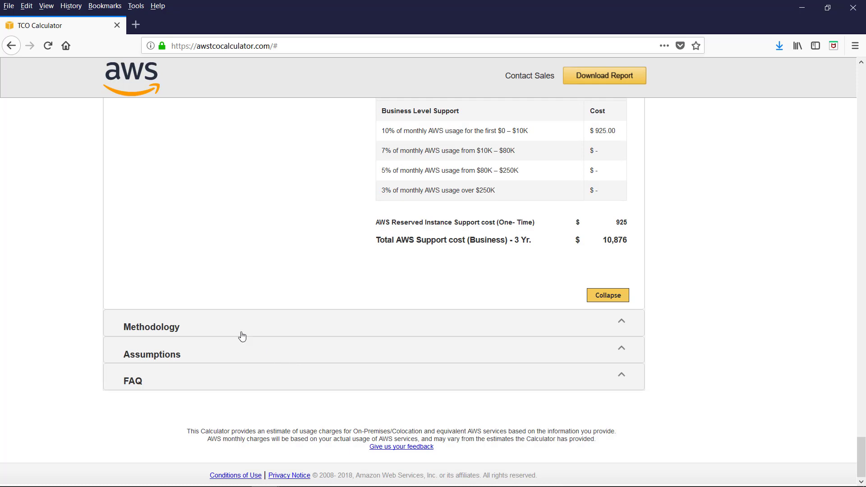
# Expand and read the Methodology section, then expand the Assumptions section.
pyautogui.click(242, 334)
pyautogui.scroll(-5, 239, 226)
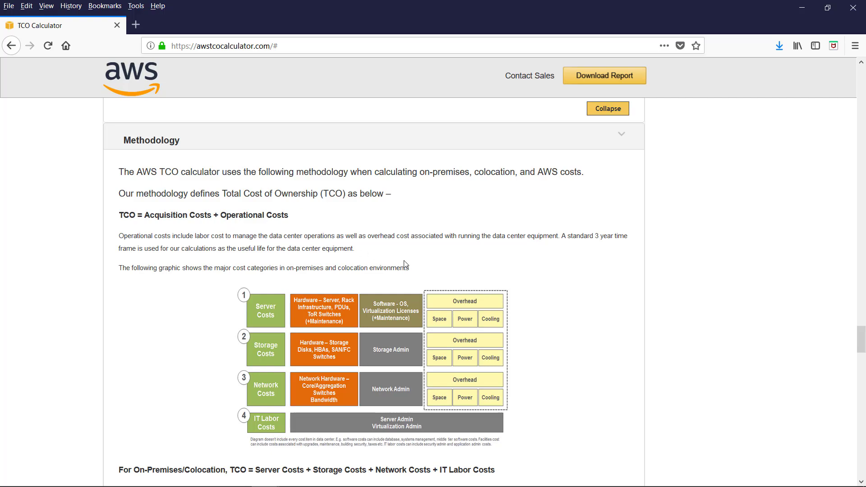
pyautogui.scroll(-1, 350, 340)
pyautogui.scroll(-14, 350, 340)
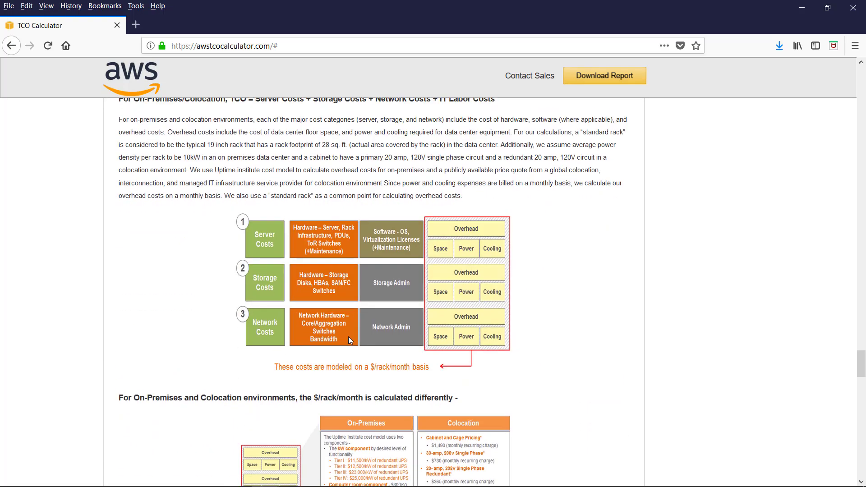
pyautogui.scroll(-10, 350, 340)
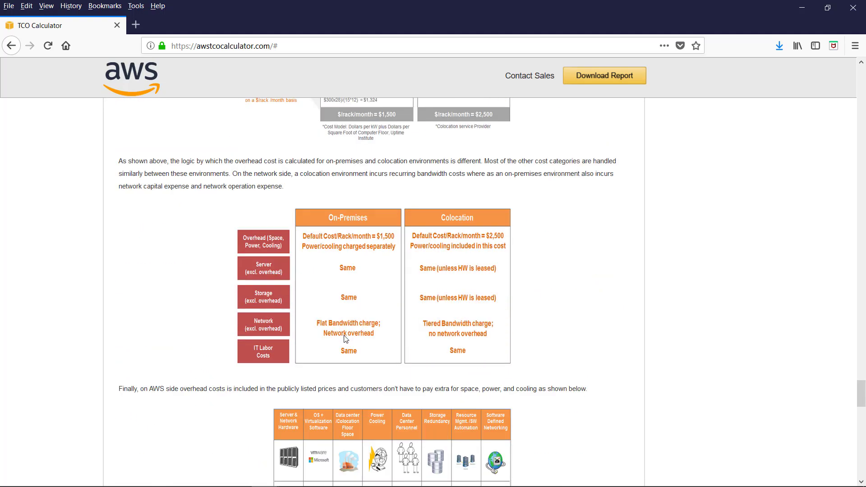
pyautogui.scroll(-1, 345, 338)
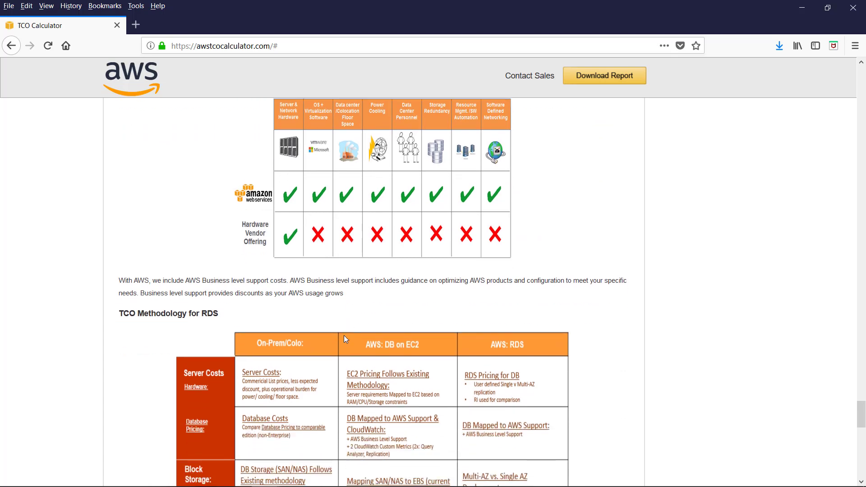
pyautogui.scroll(-3, 345, 339)
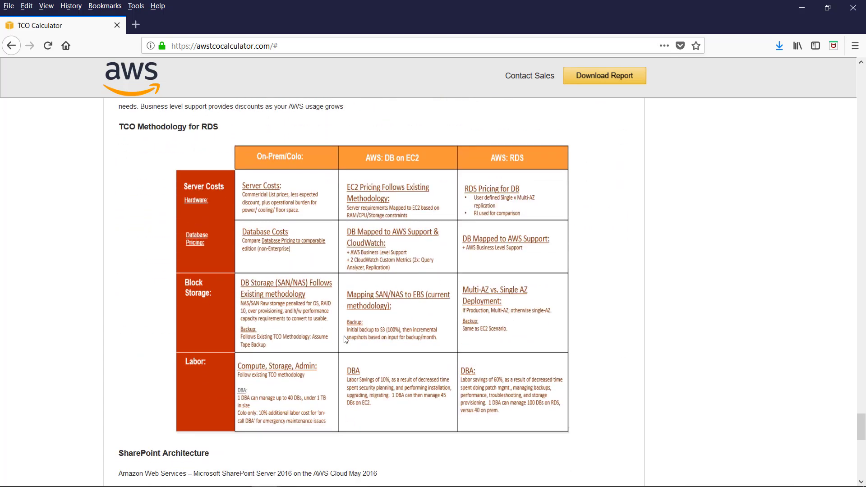
pyautogui.scroll(-4, 346, 340)
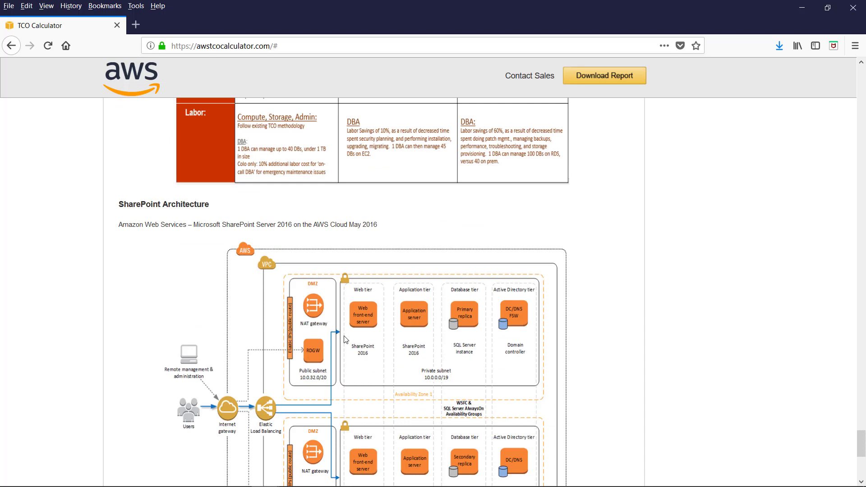
pyautogui.scroll(-2, 345, 339)
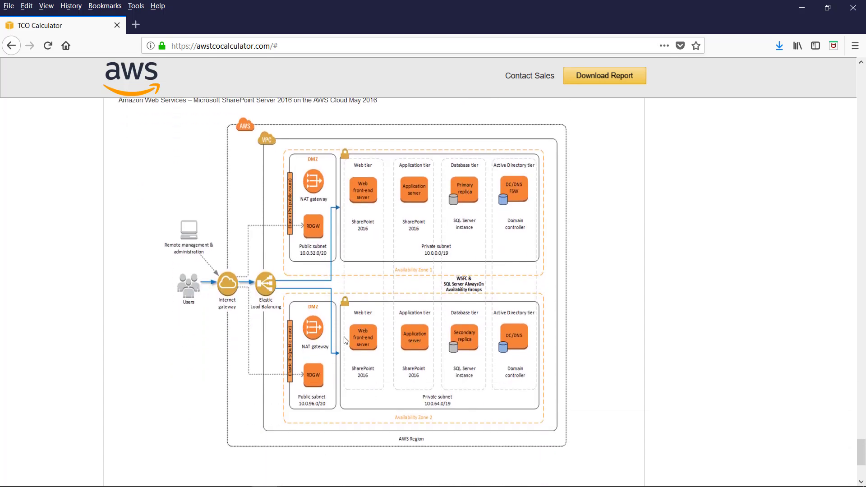
pyautogui.scroll(-3, 345, 339)
pyautogui.click(271, 352)
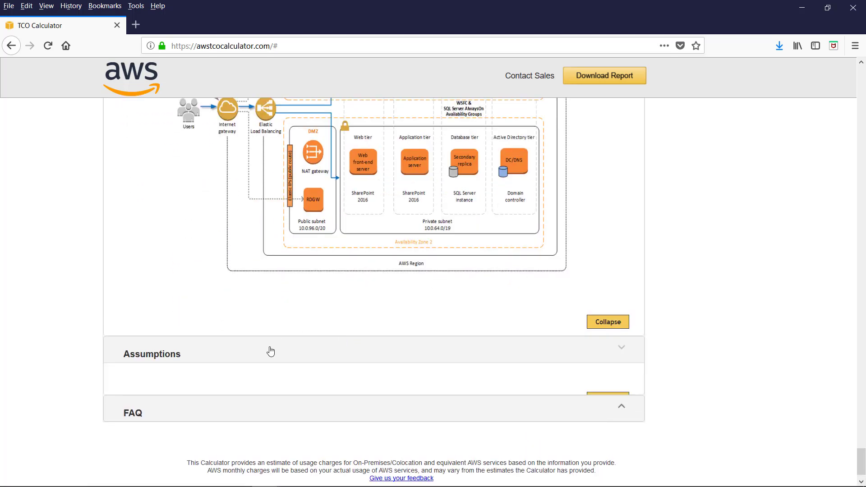
pyautogui.scroll(-3, 386, 370)
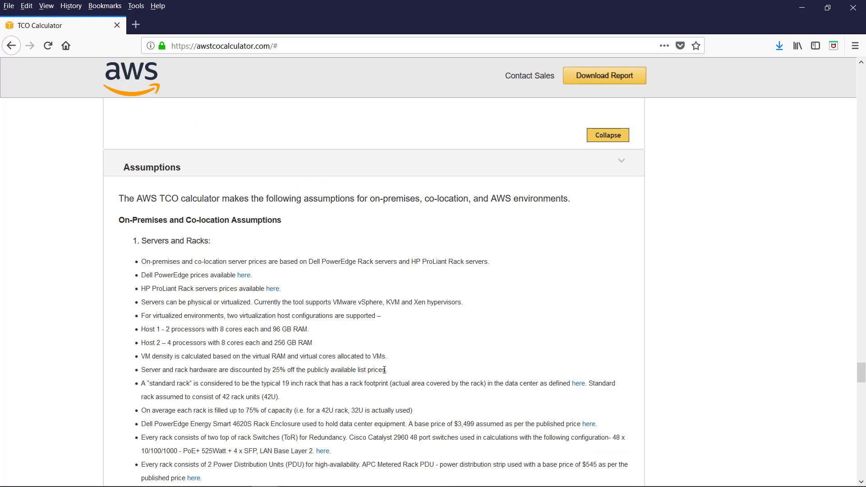
pyautogui.scroll(-15, 384, 370)
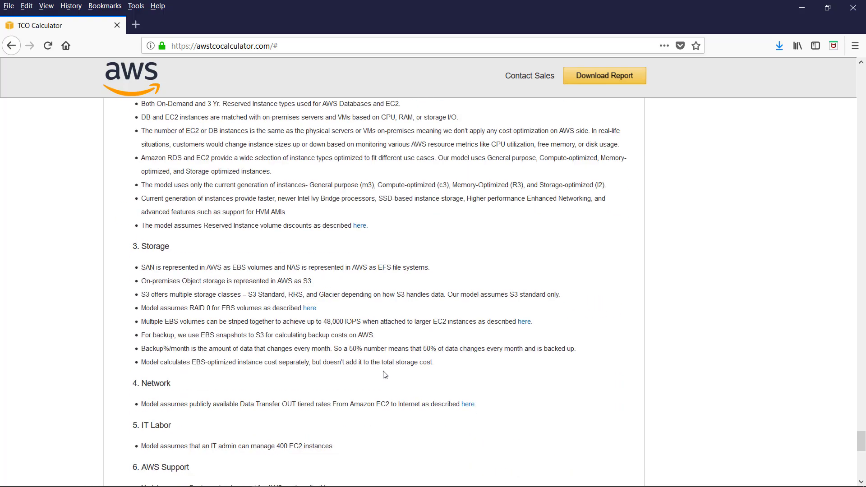
pyautogui.scroll(-4, 384, 375)
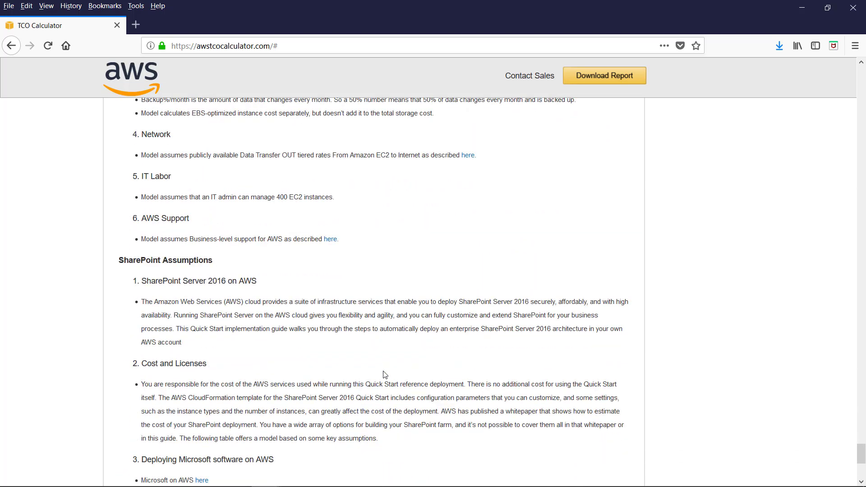
pyautogui.scroll(-10, 385, 374)
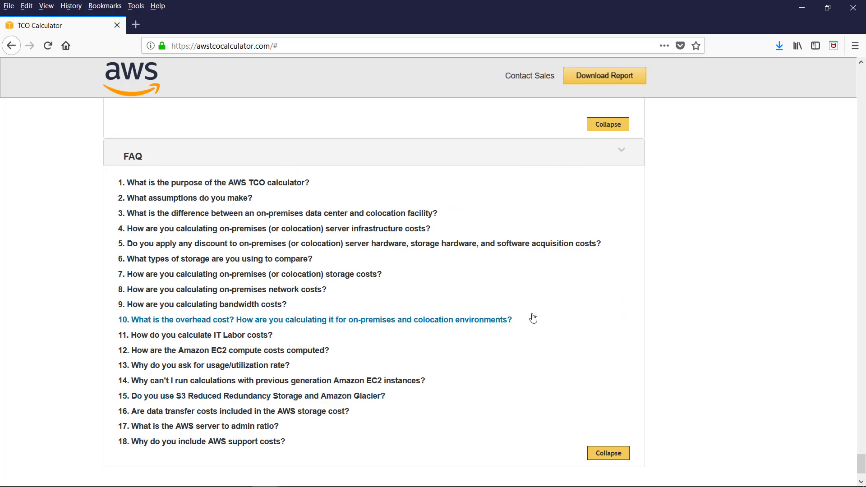
pyautogui.scroll(10, 510, 295)
pyautogui.scroll(15, 510, 295)
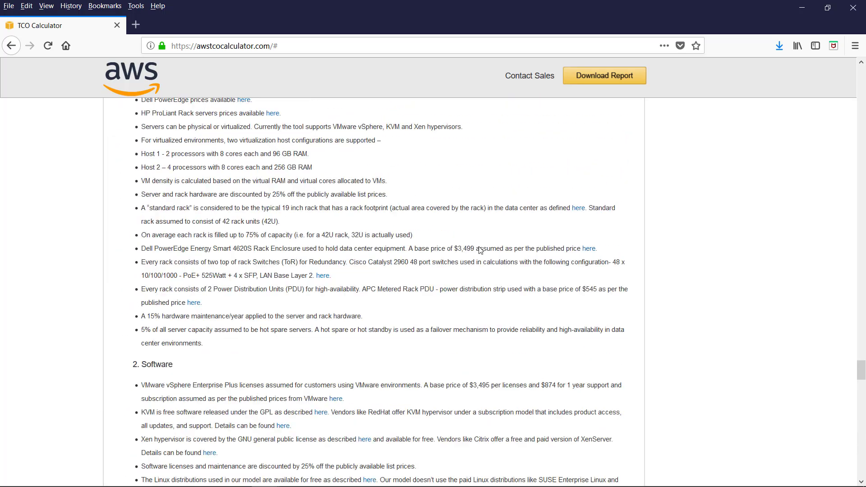
pyautogui.scroll(15, 477, 245)
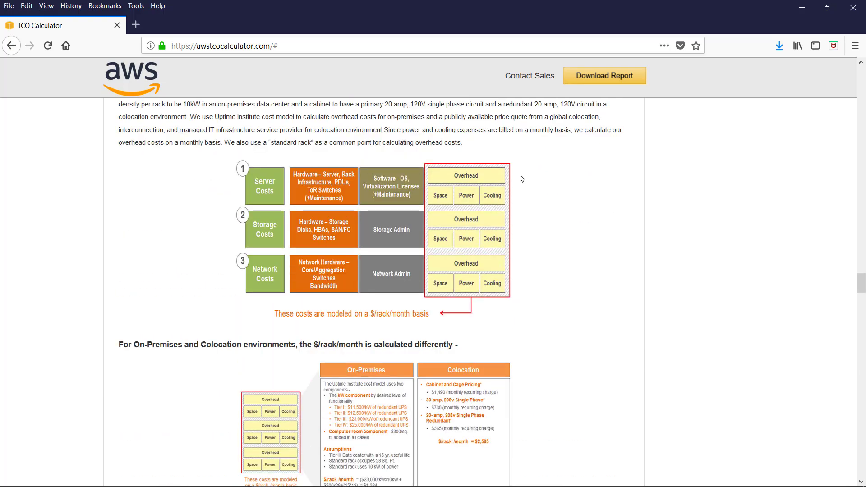
pyautogui.scroll(6, 566, 242)
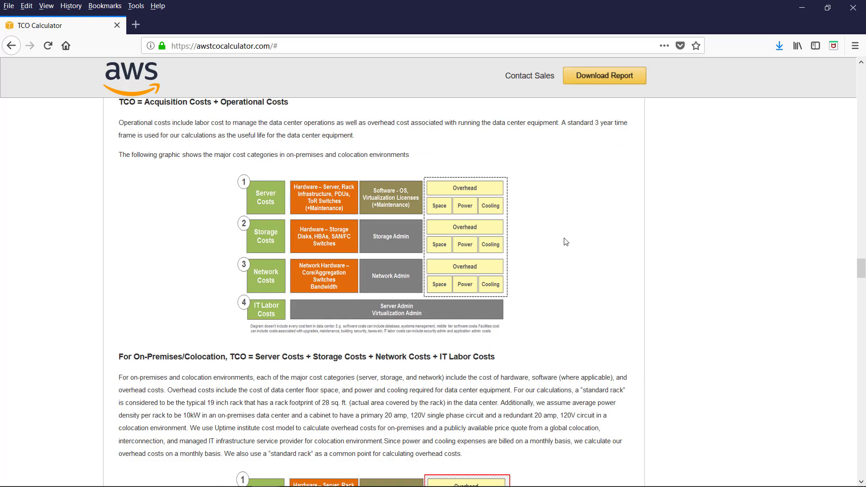
pyautogui.scroll(15, 275, 126)
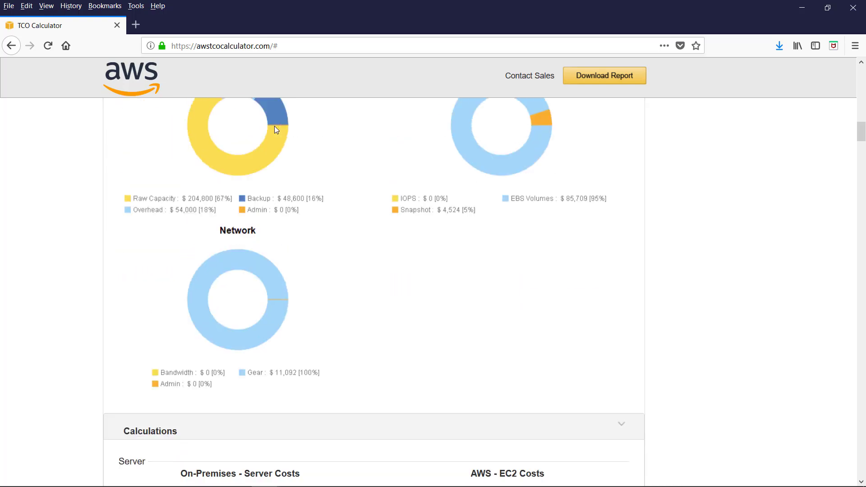
# Open the Download Report form for the TCO report.
pyautogui.click(612, 74)
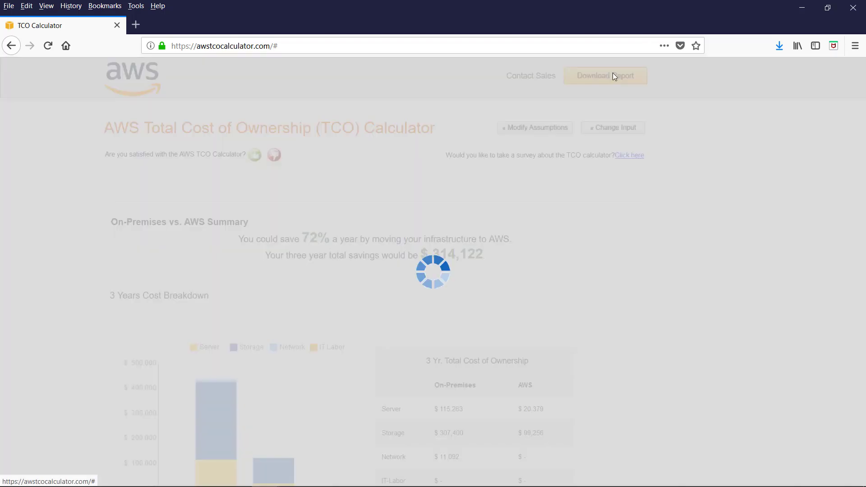